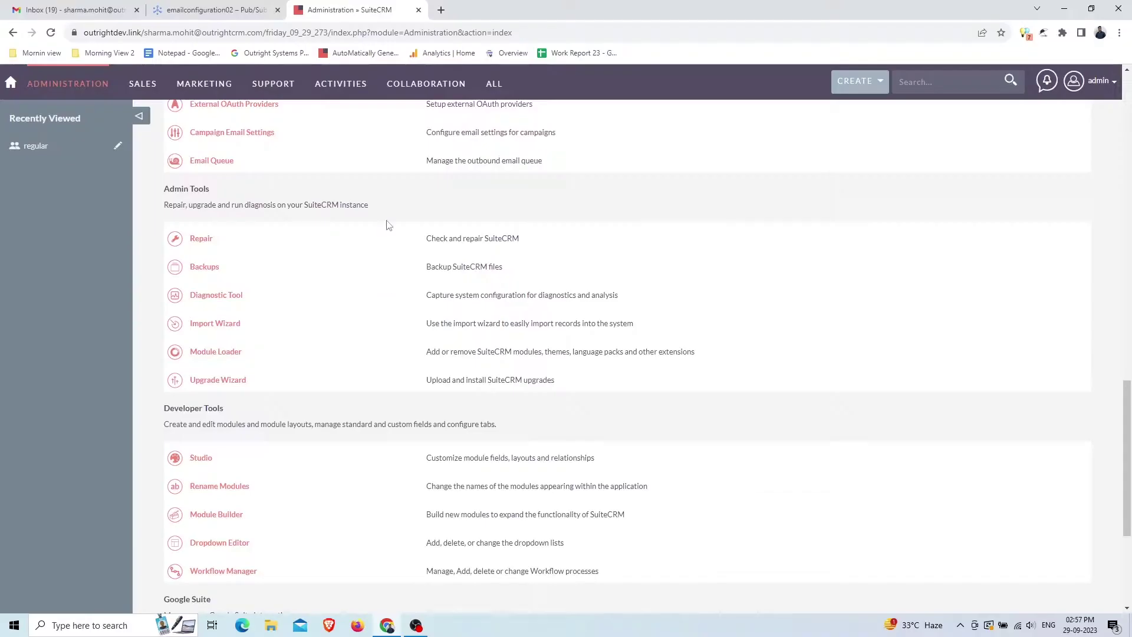
Open Module Loader from the Admin Tools section in a new tab
triple_click(202, 189)
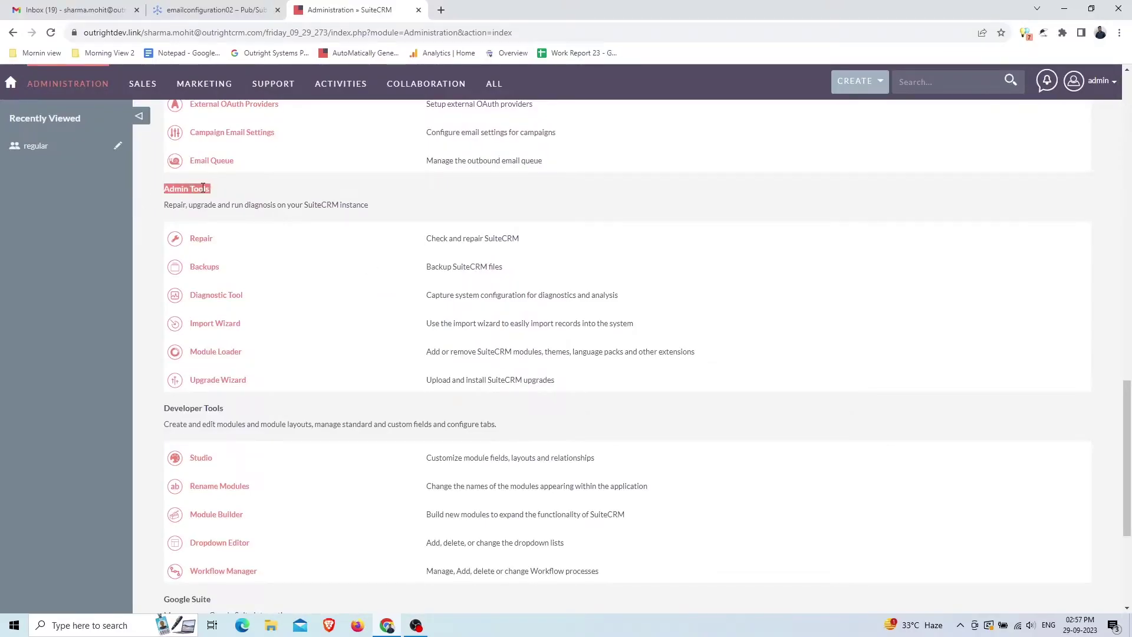
triple_click(273, 356)
middle_click(227, 355)
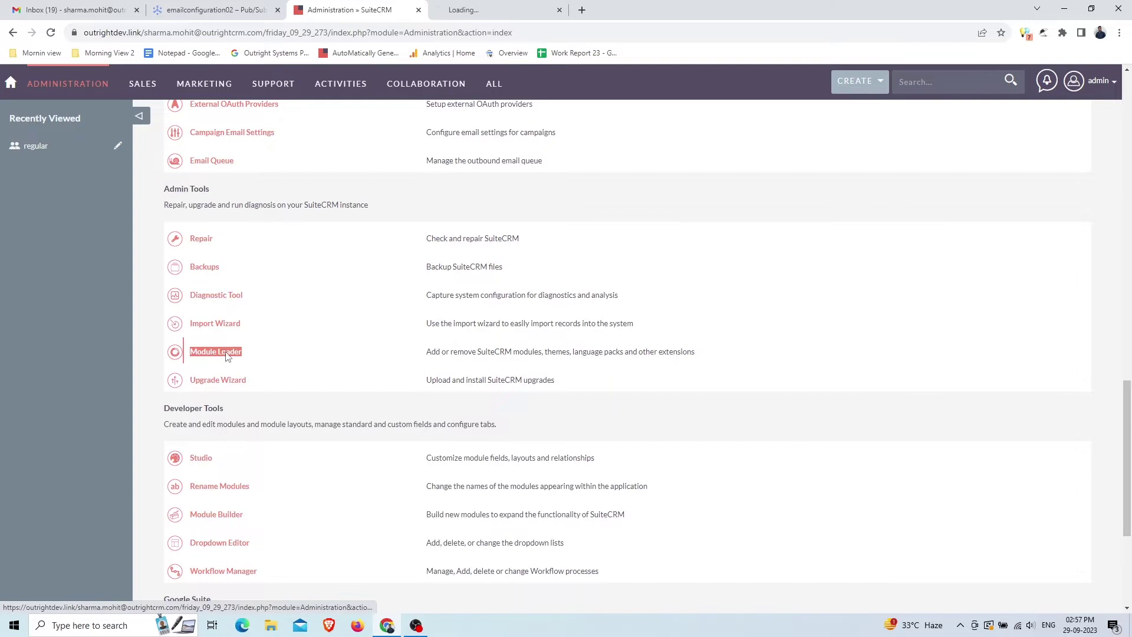
Install and commit the Email to Anything Extension package, activating its license
key(ctrl+Tab)
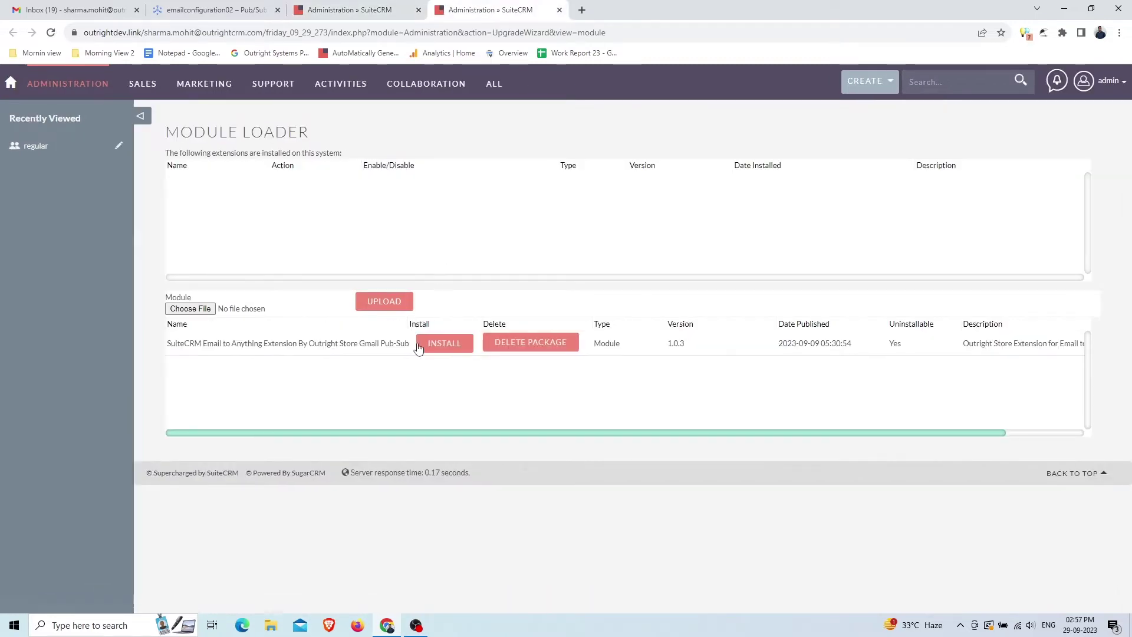
triple_click(400, 340)
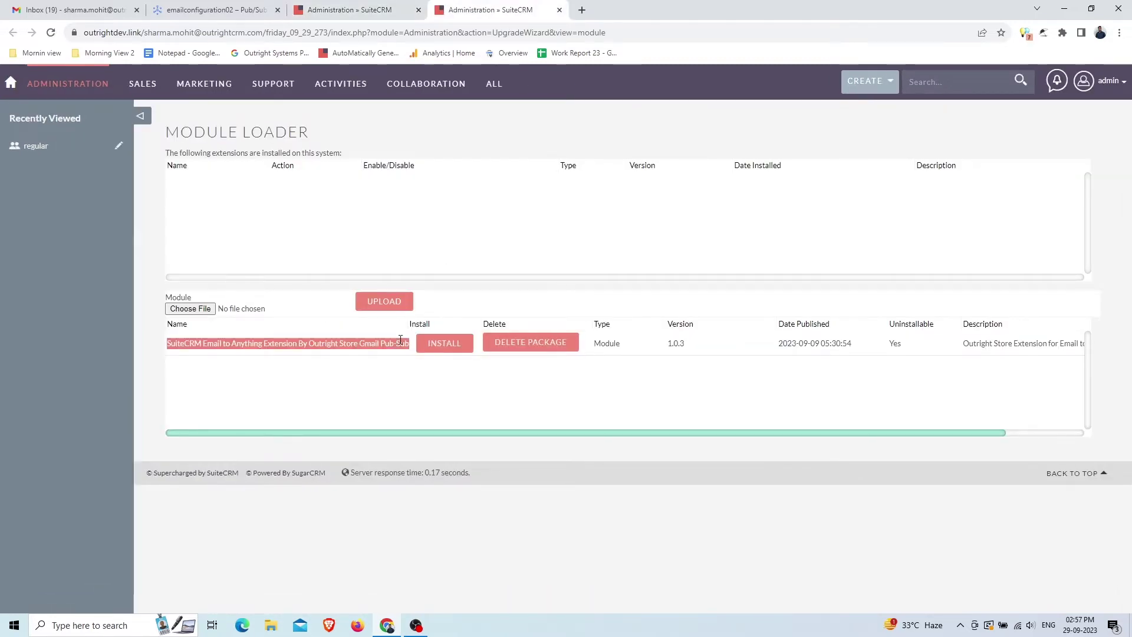
double_click(421, 355)
click(444, 348)
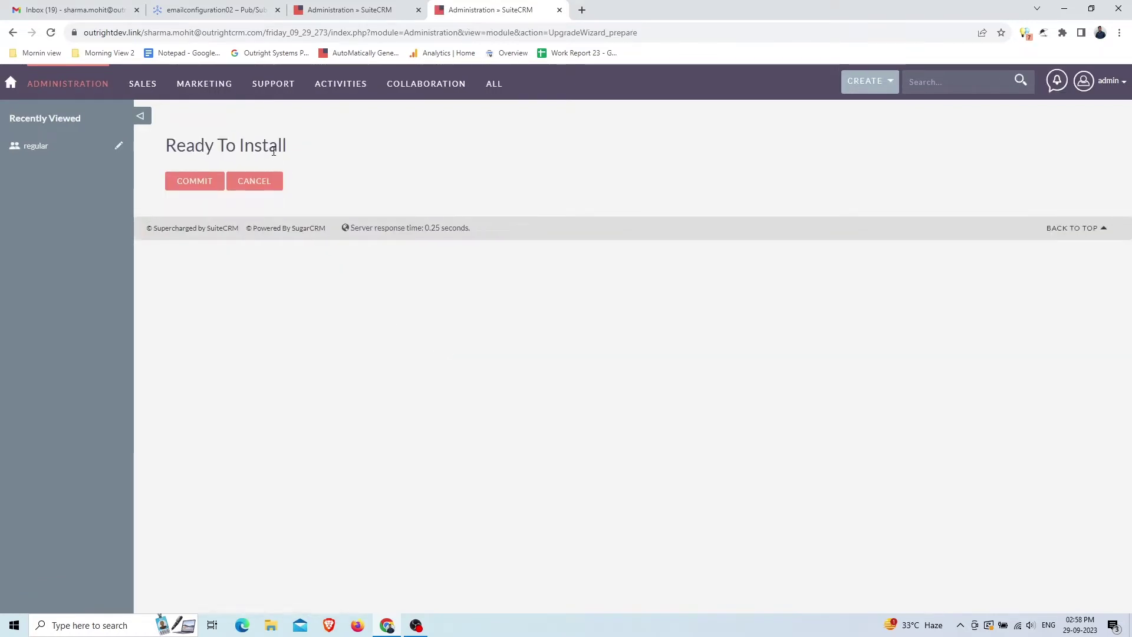
triple_click(273, 152)
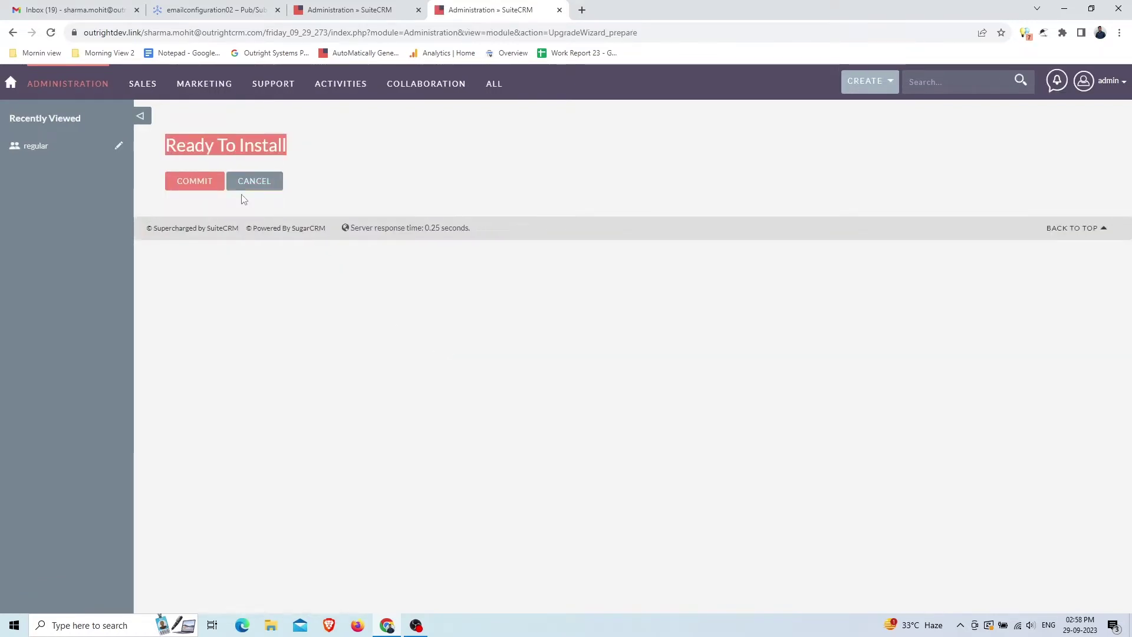
click(202, 188)
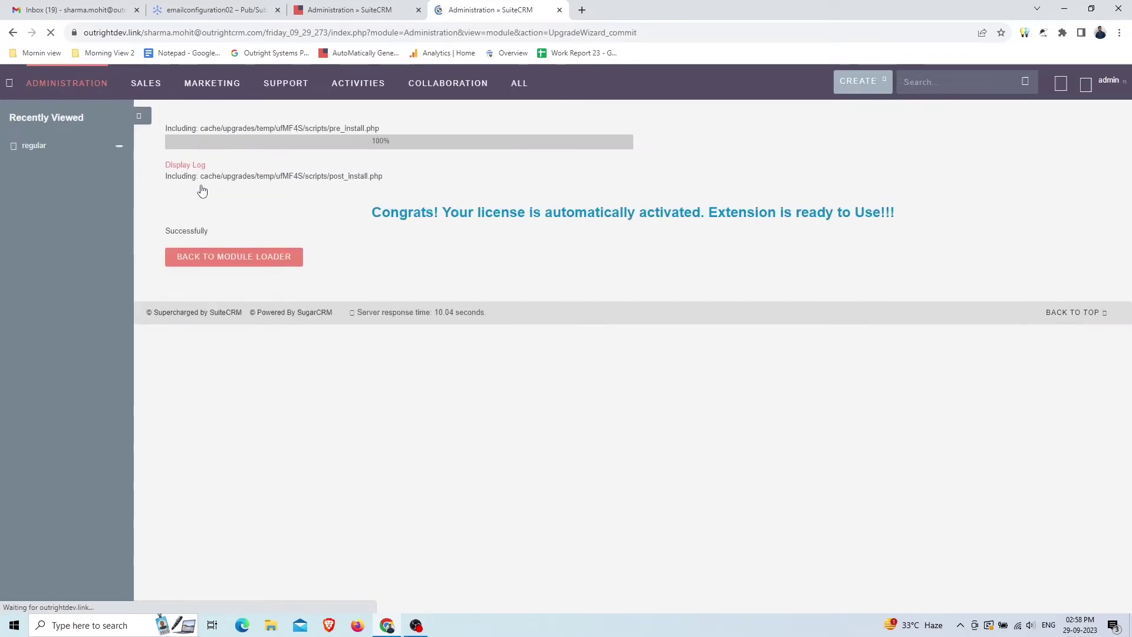
drag(868, 211, 874, 213)
triple_click(874, 211)
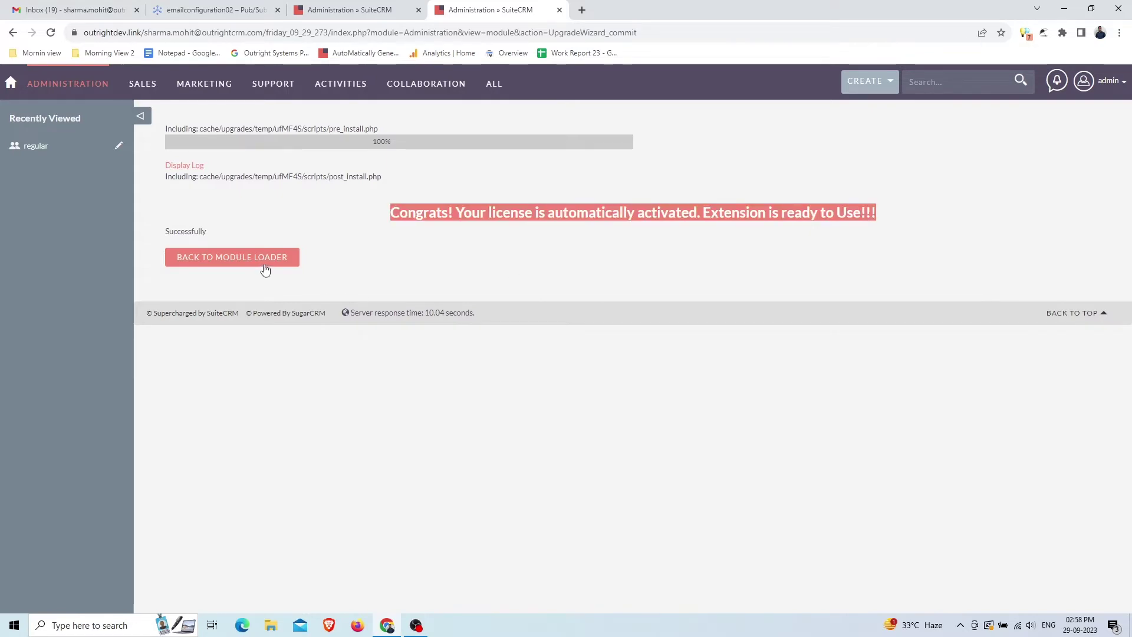
Reload the Administration page and locate the Email to Anything by Outright Store section
key(ctrl+w)
scroll(346, 260, up, 3)
right_click(354, 237)
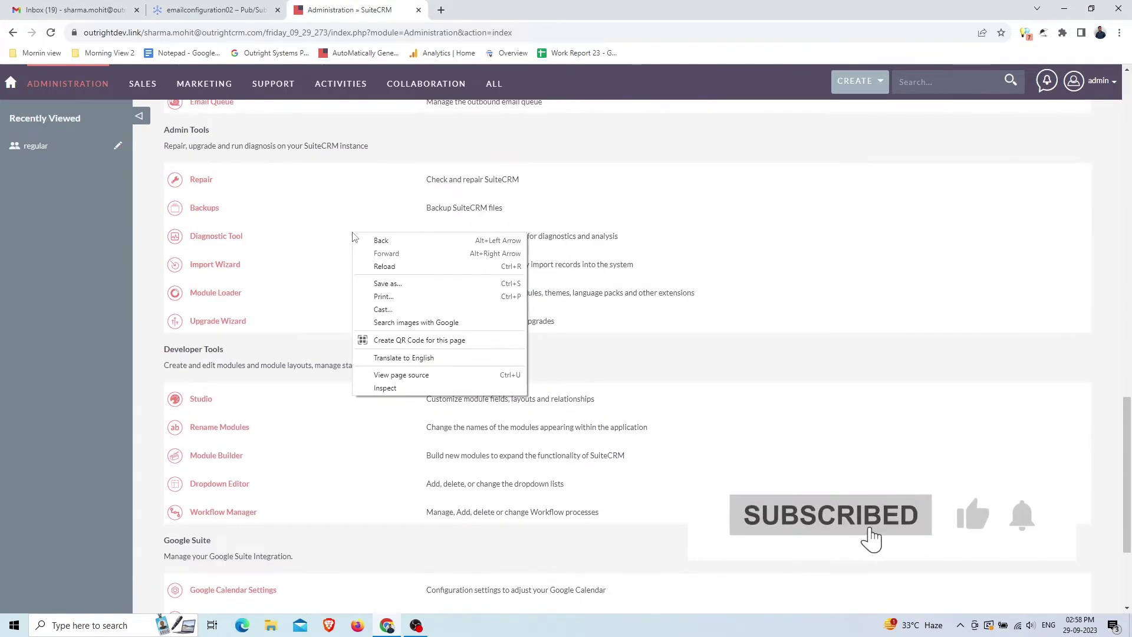
click(384, 266)
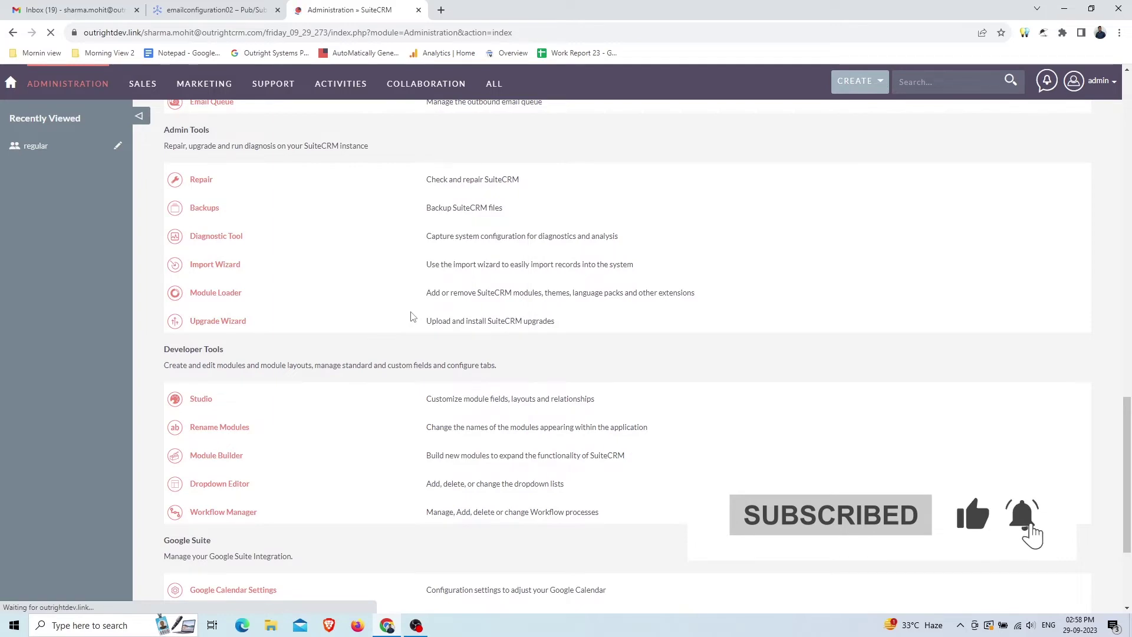
scroll(383, 331, down, 7)
triple_click(306, 347)
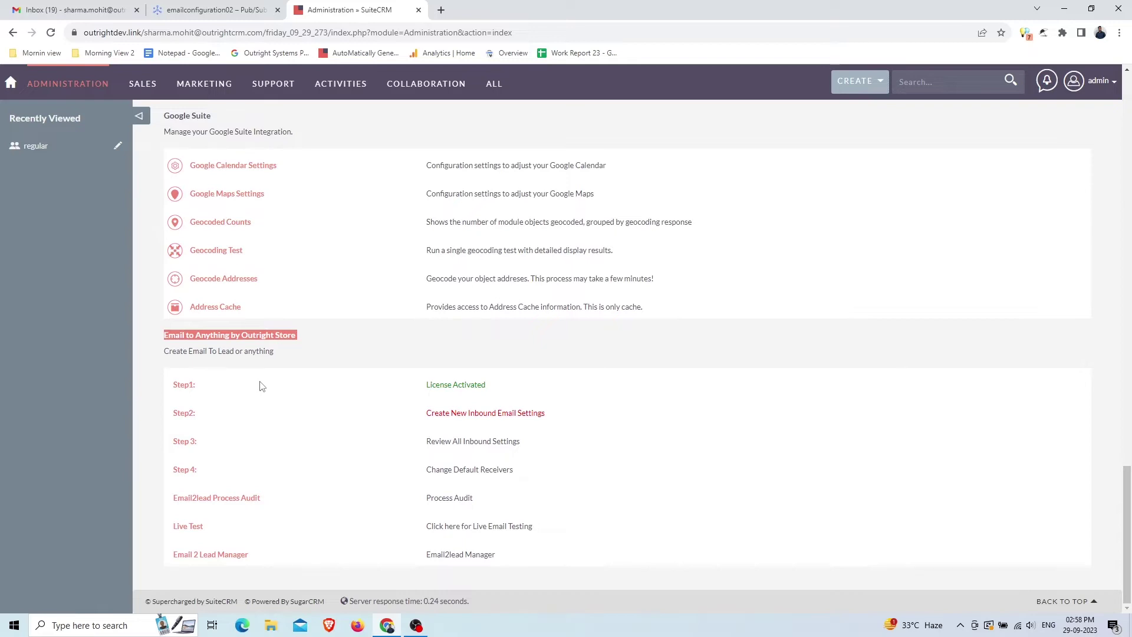
Search Google for 'google developer console', open the Cloud Console and show the project picker
click(214, 392)
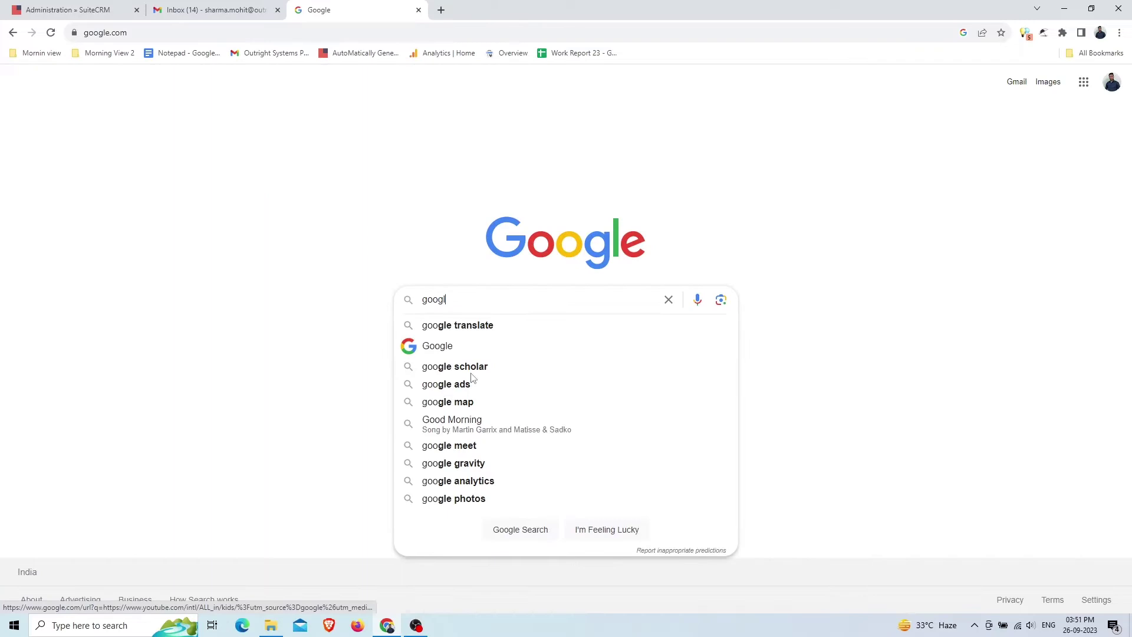
text(e developer console)
key(Return)
triple_click(192, 220)
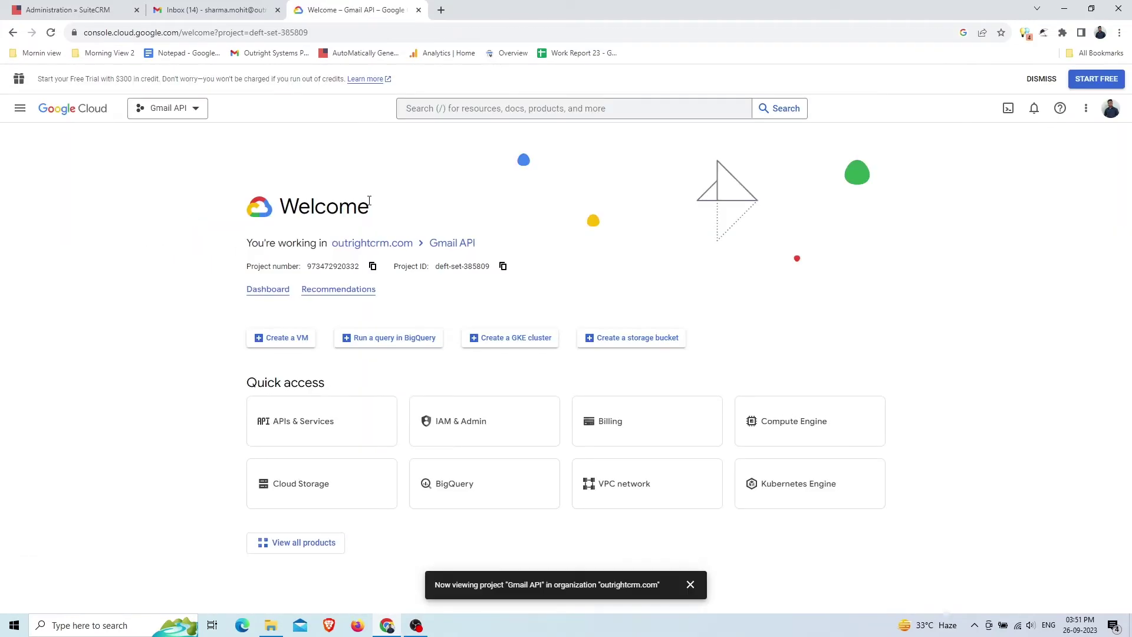
double_click(368, 203)
click(195, 109)
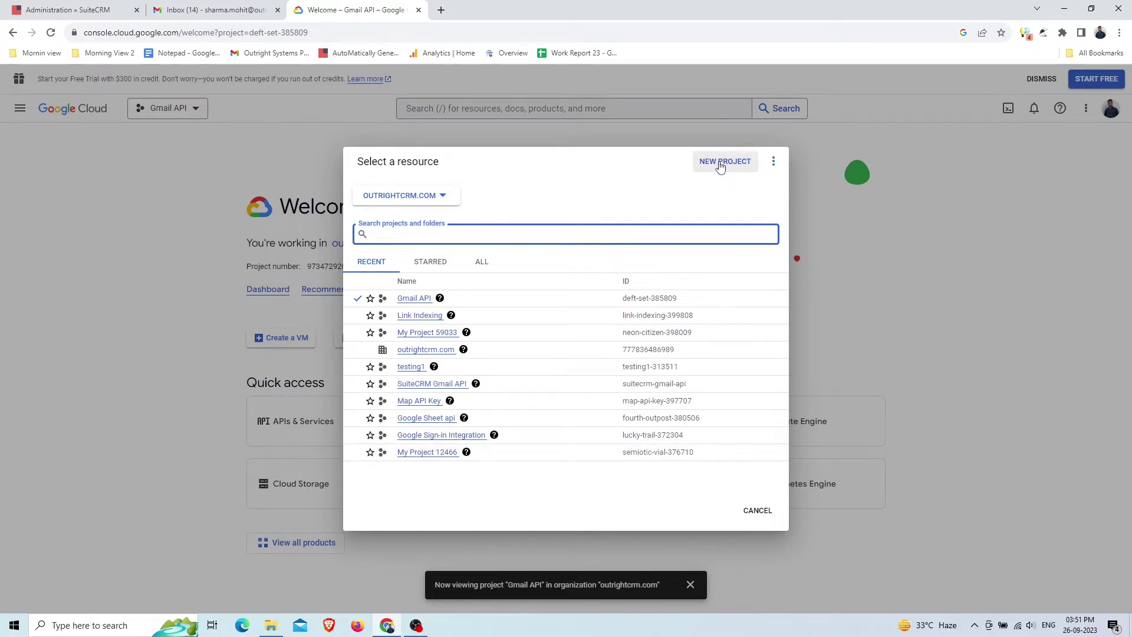
Search the Cloud Console for 'topics' and open the Pub/Sub Topics list
click(445, 106)
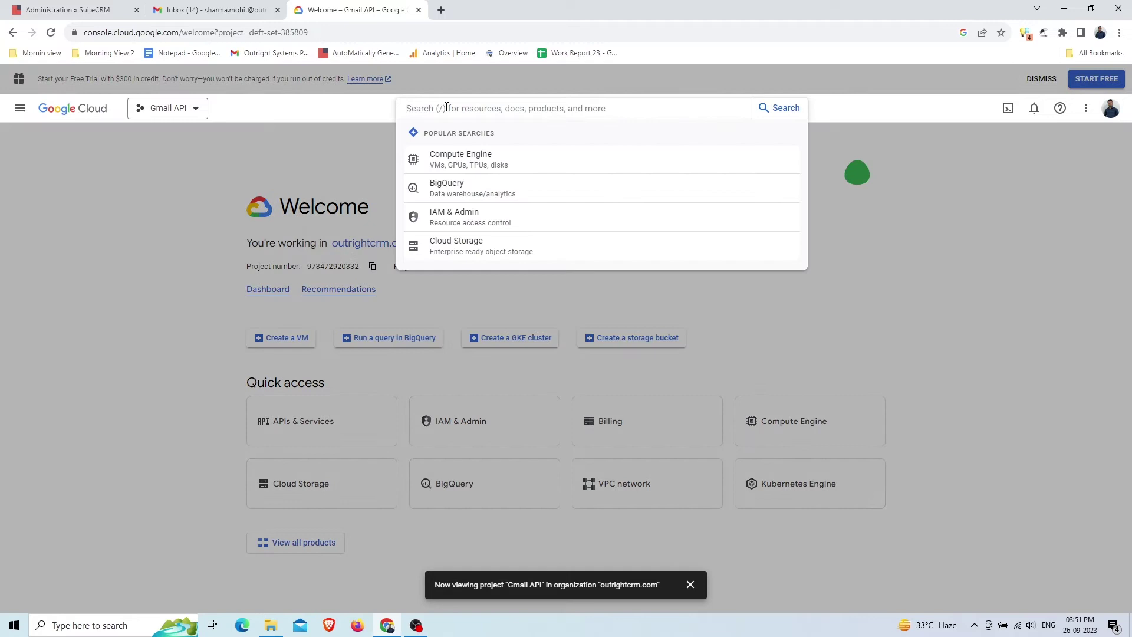
text(topics)
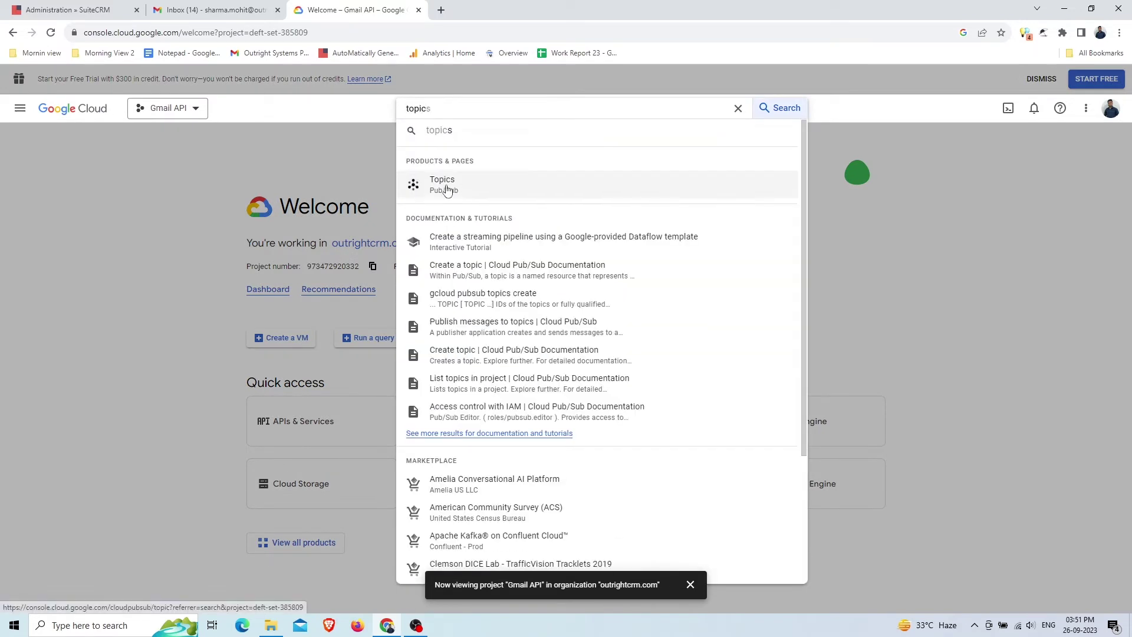
click(446, 193)
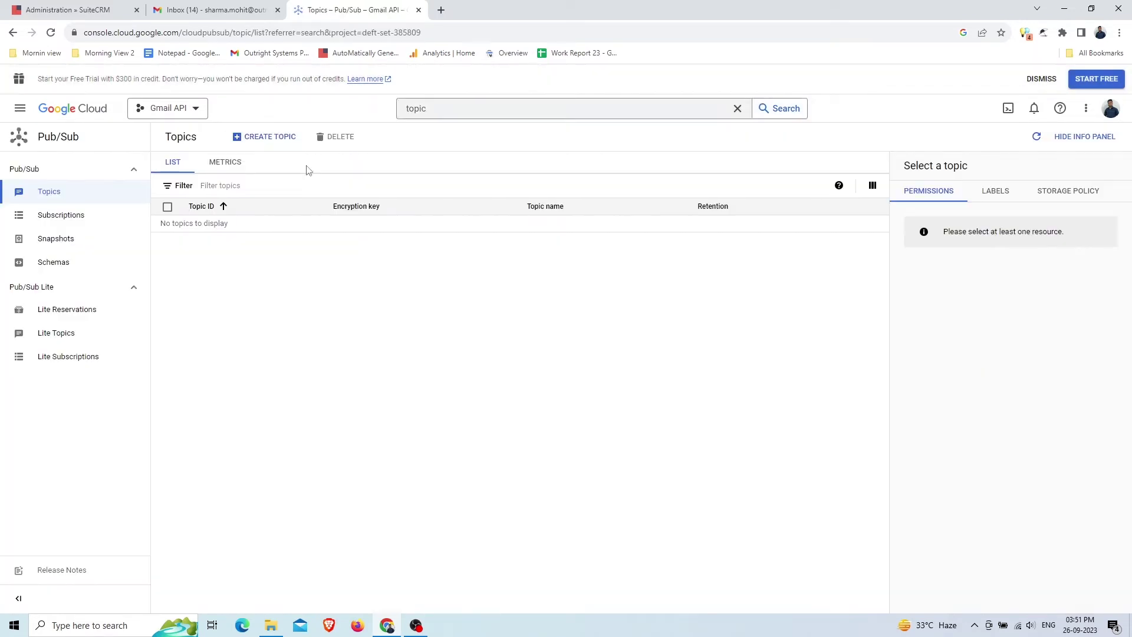
Create a Pub/Sub topic with ID emailconfiguration02
click(272, 139)
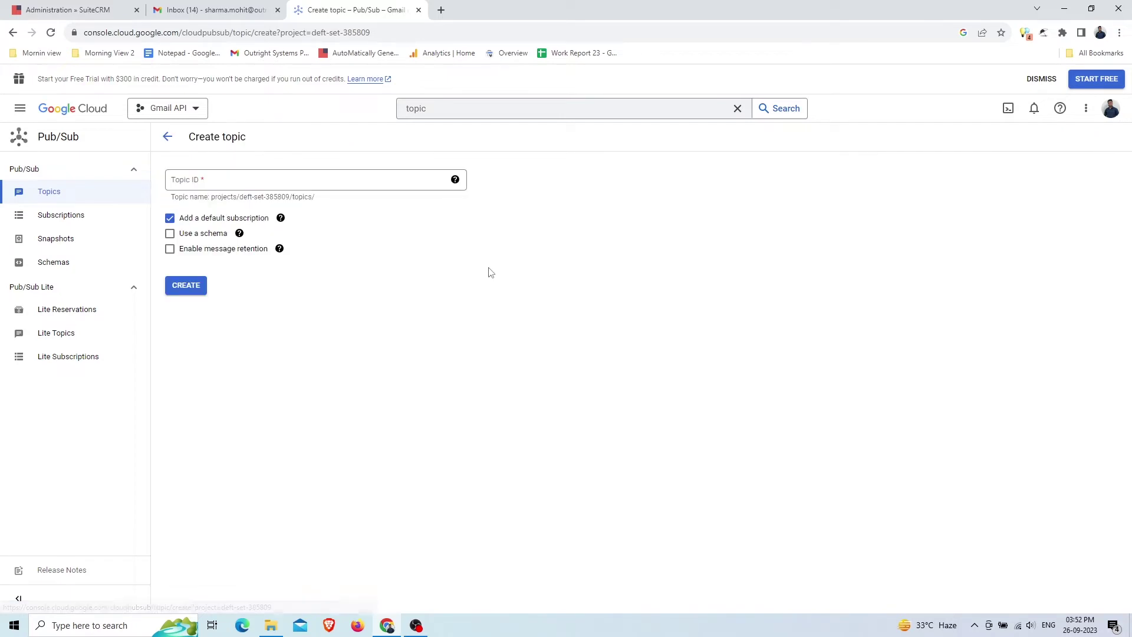
click(250, 181)
click(283, 203)
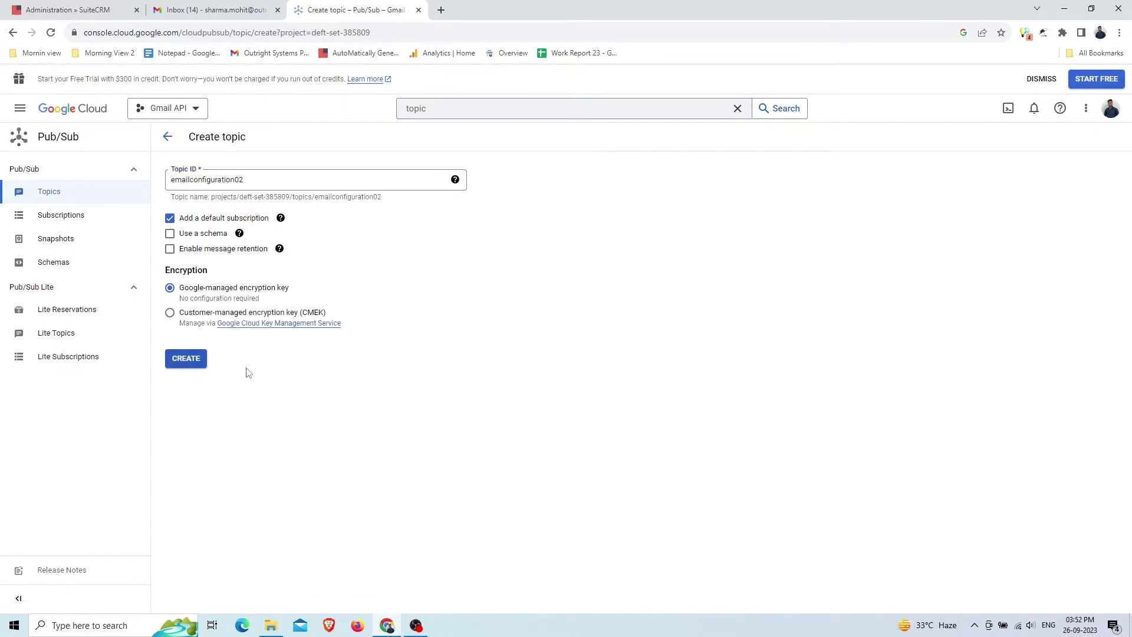
click(189, 366)
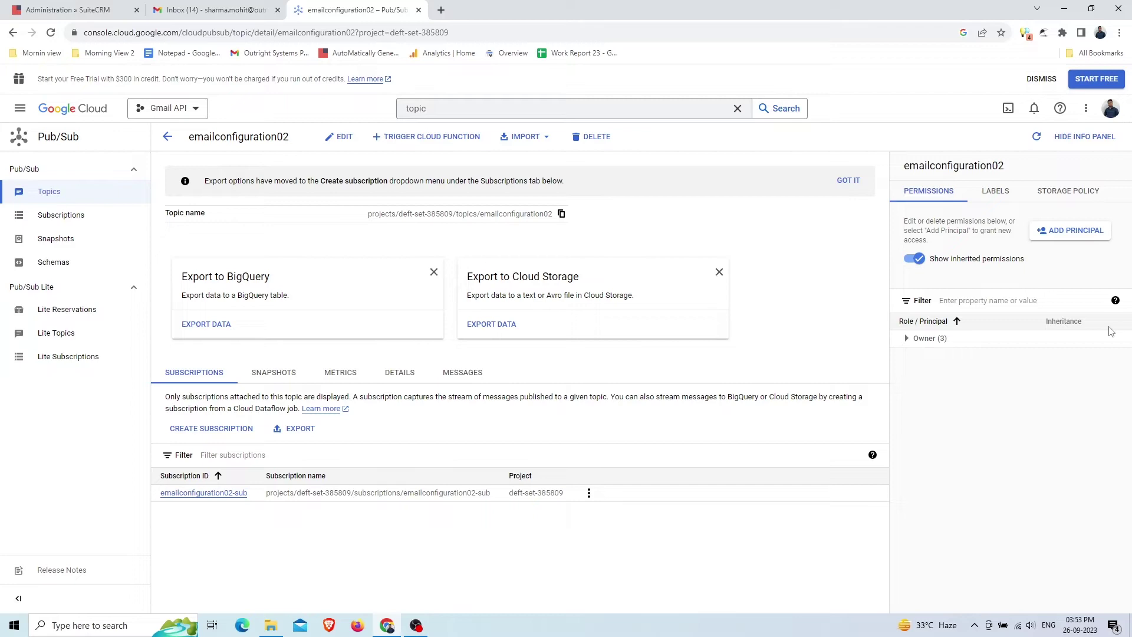
Add the Gmail push service account as a principal with the Owner role on the topic
click(1058, 238)
key(ctrl+v)
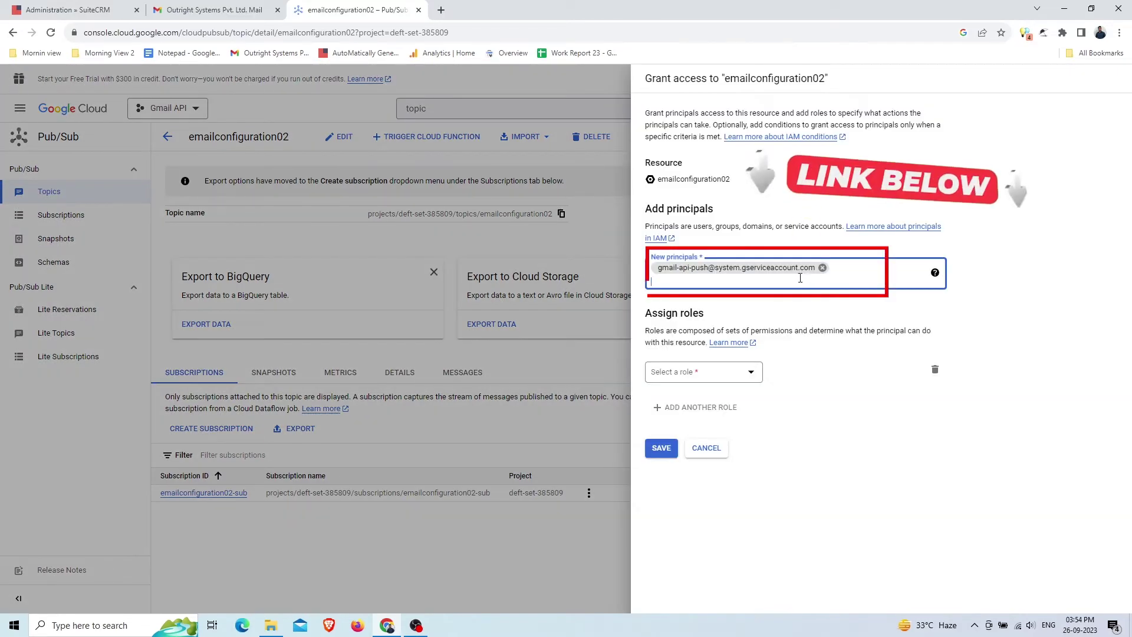
click(745, 381)
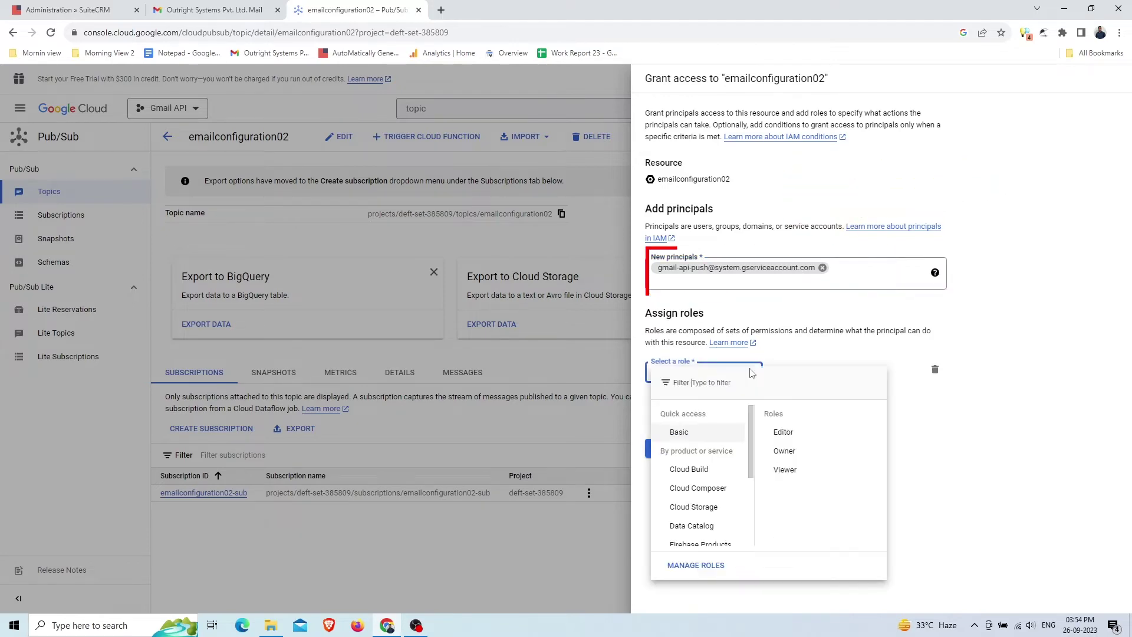
click(780, 453)
click(672, 473)
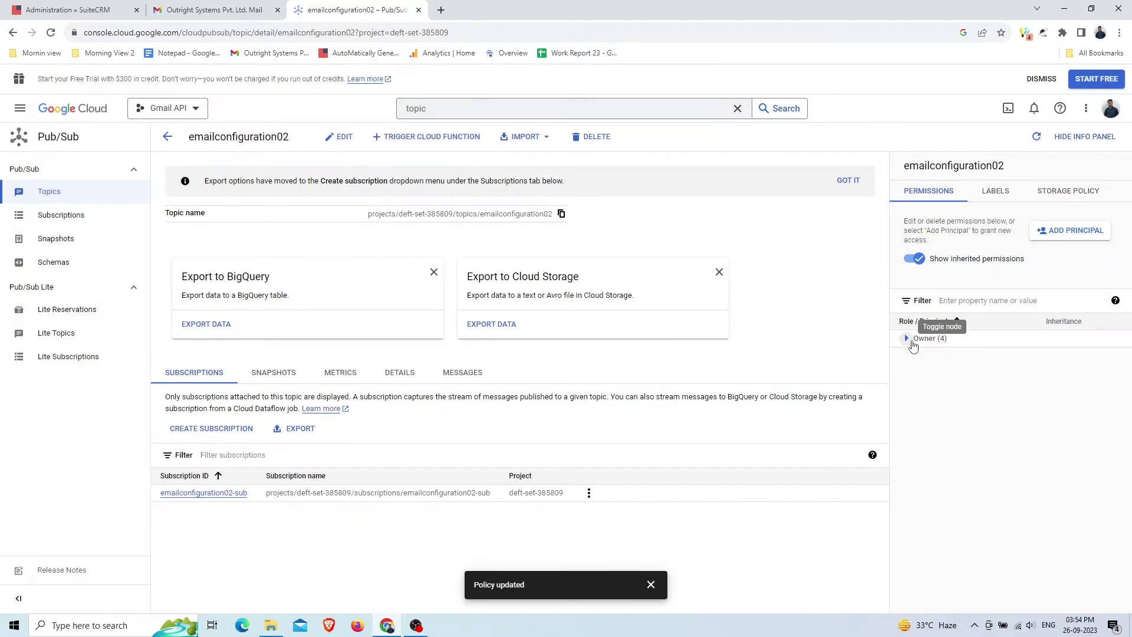
Confirm the service account is listed under Owner, then return to SuiteCRM
click(908, 341)
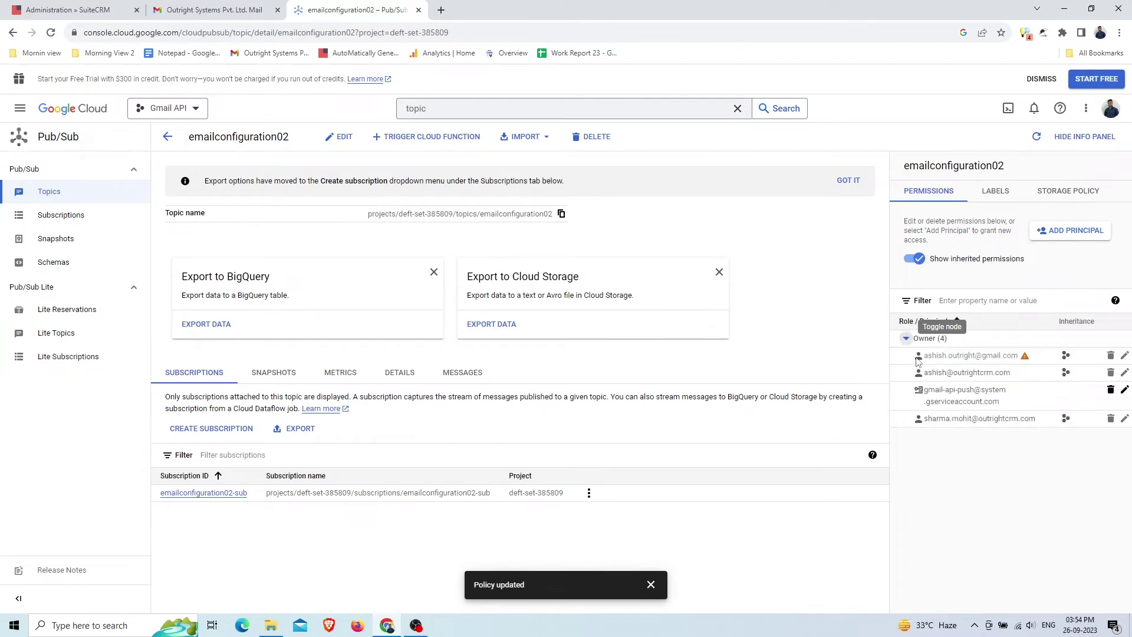
triple_click(990, 402)
key(ctrl+1)
Open Create New Inbound Email Settings from the Email to Anything section in a new tab
triple_click(292, 334)
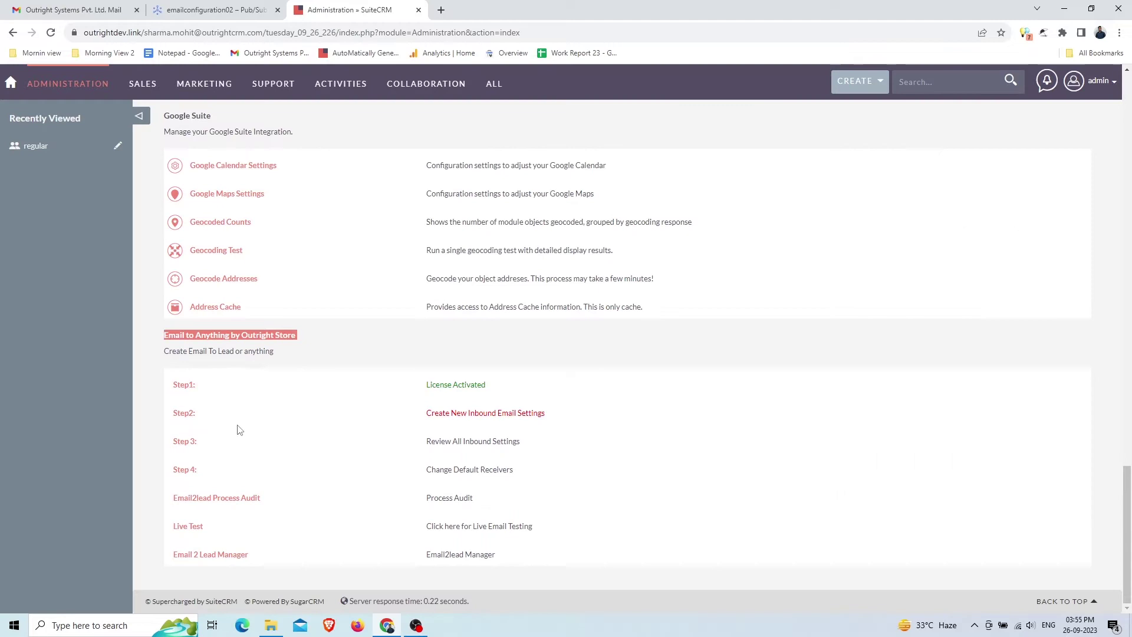
triple_click(203, 390)
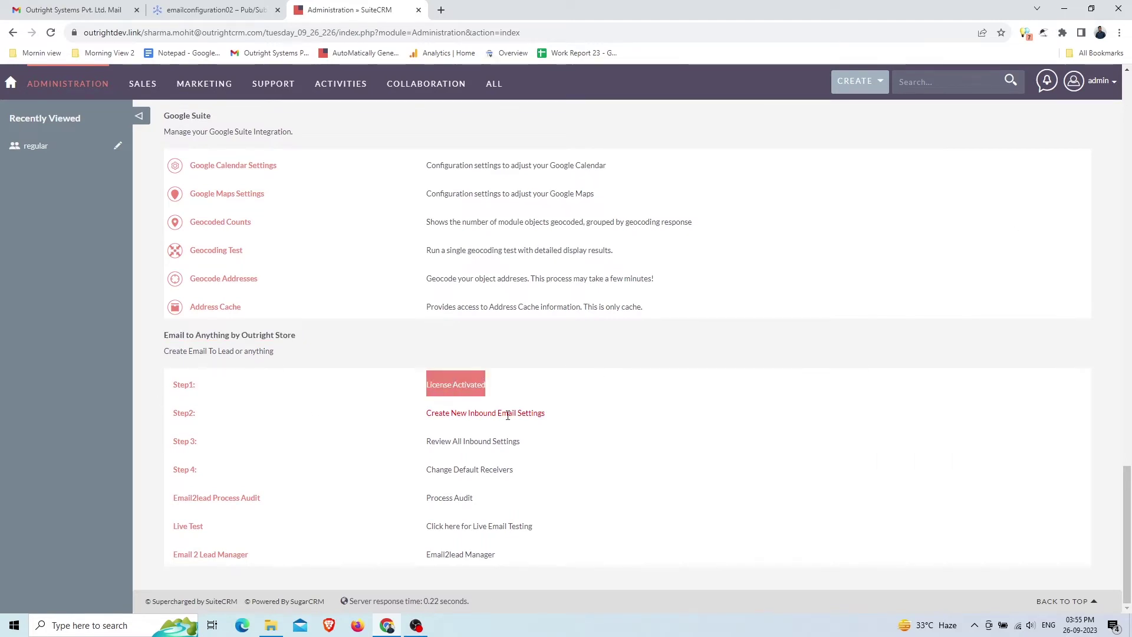
triple_click(542, 413)
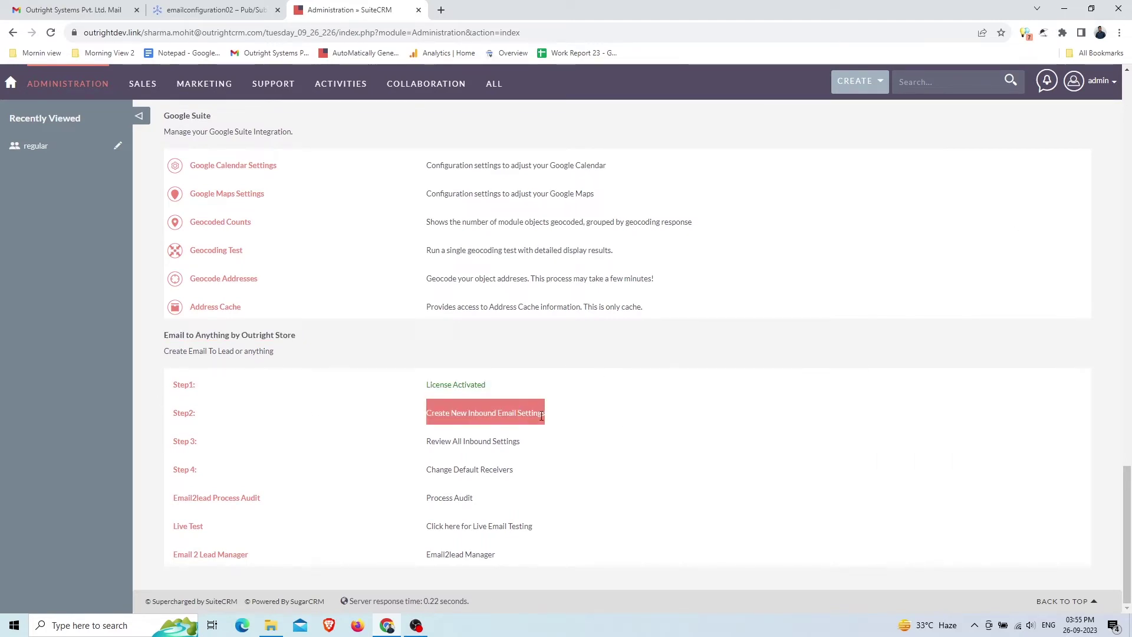
middle_click(184, 412)
click(492, 6)
Fill the archiver e-mail address from the saved autocomplete suggestion
click(426, 226)
text(shar)
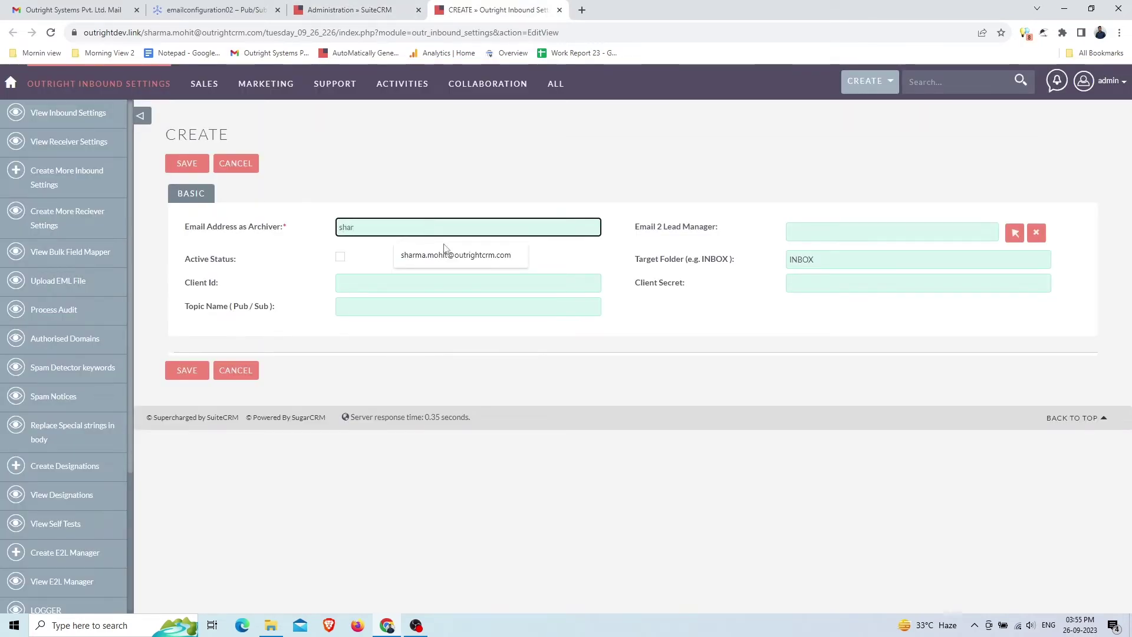
click(451, 255)
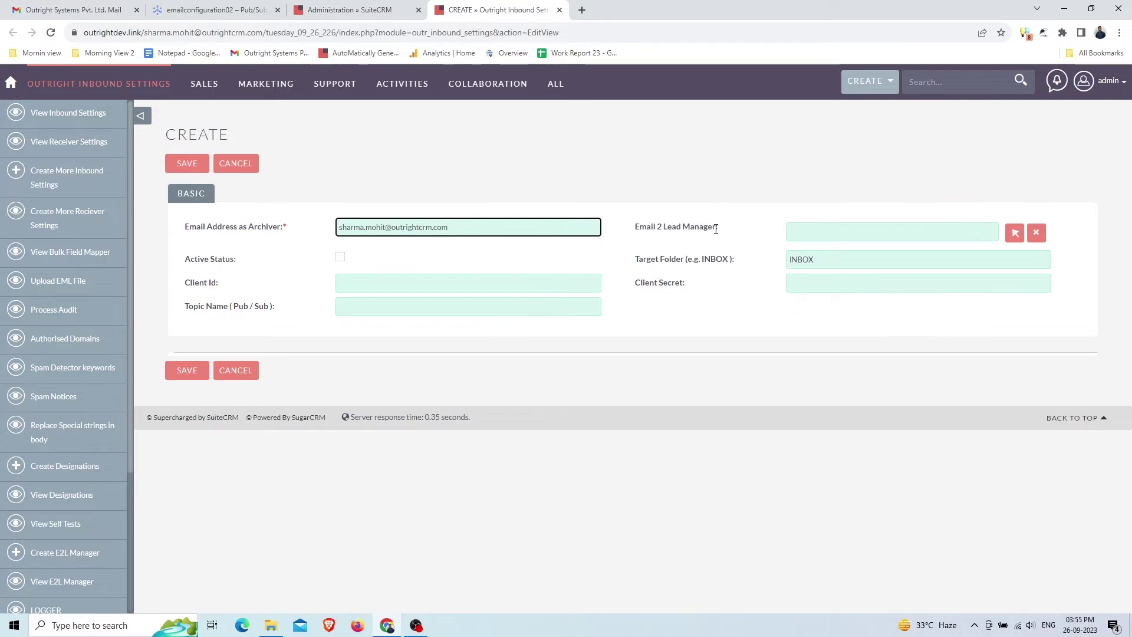
drag(184, 259, 269, 260)
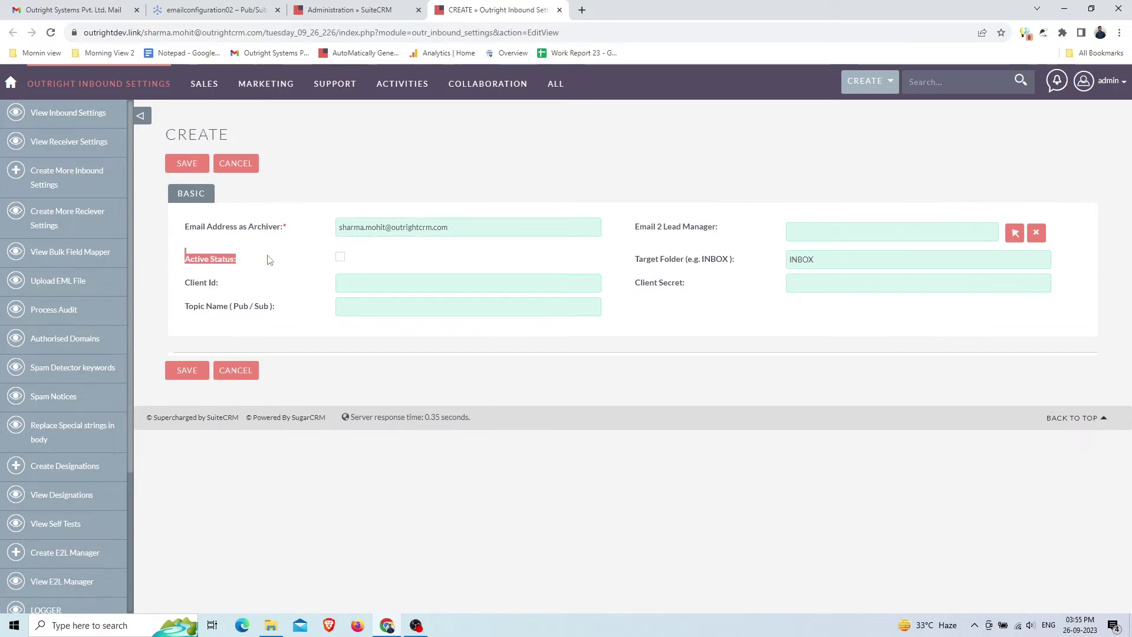
click(373, 259)
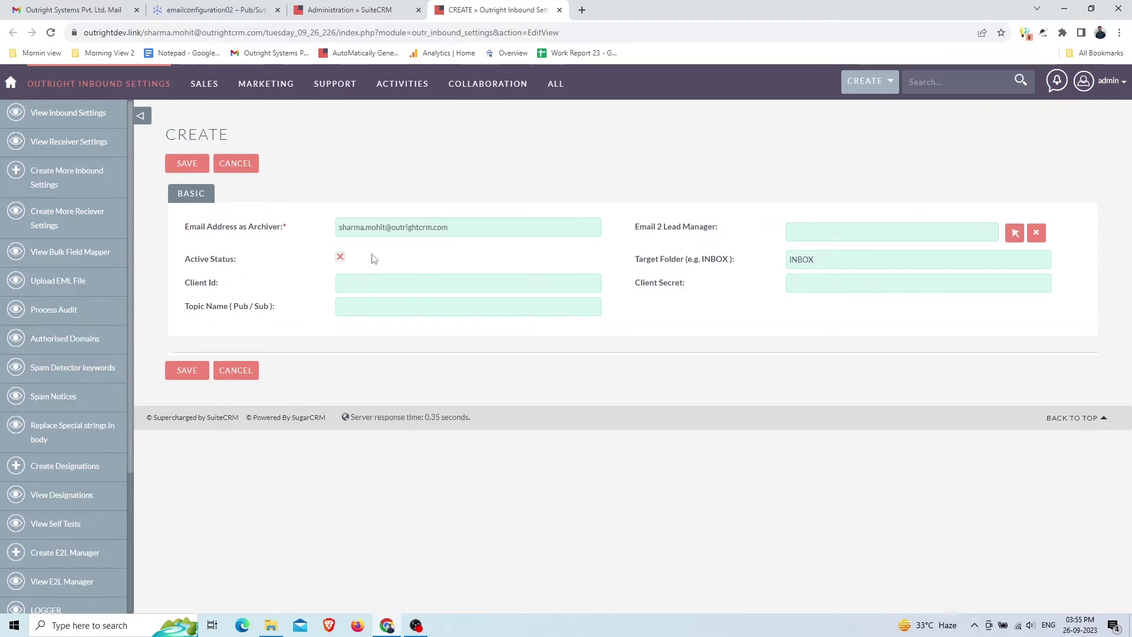
Paste the topic path projects/deft-set-385809/topics/emailconfiguration02 into the Topic Name field
click(206, 6)
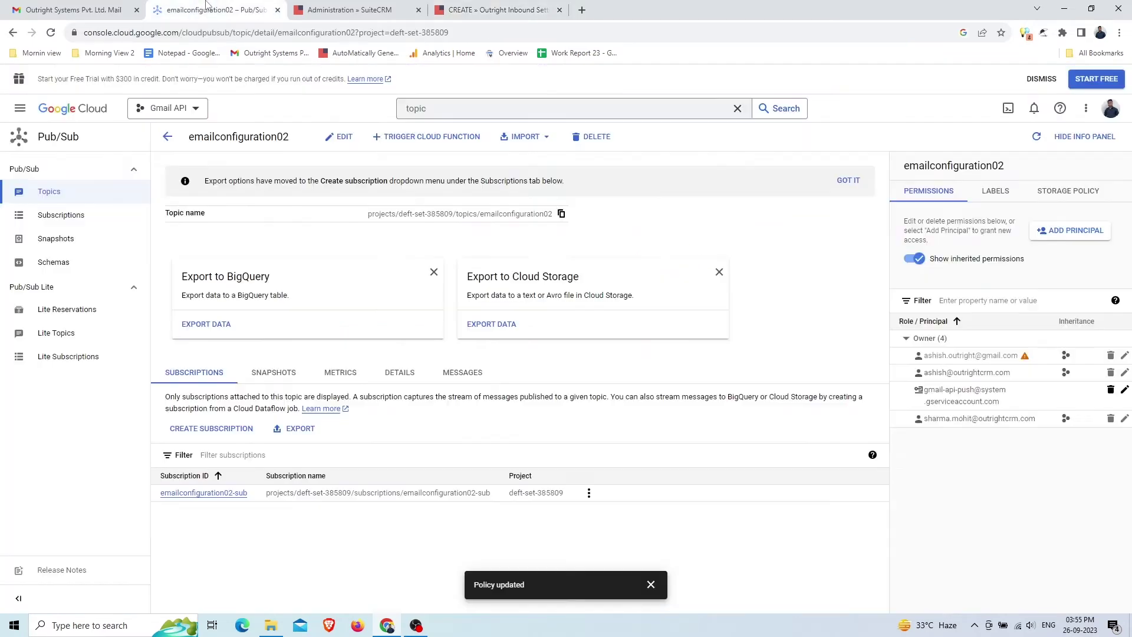
click(561, 214)
click(497, 9)
click(420, 306)
key(ctrl+v)
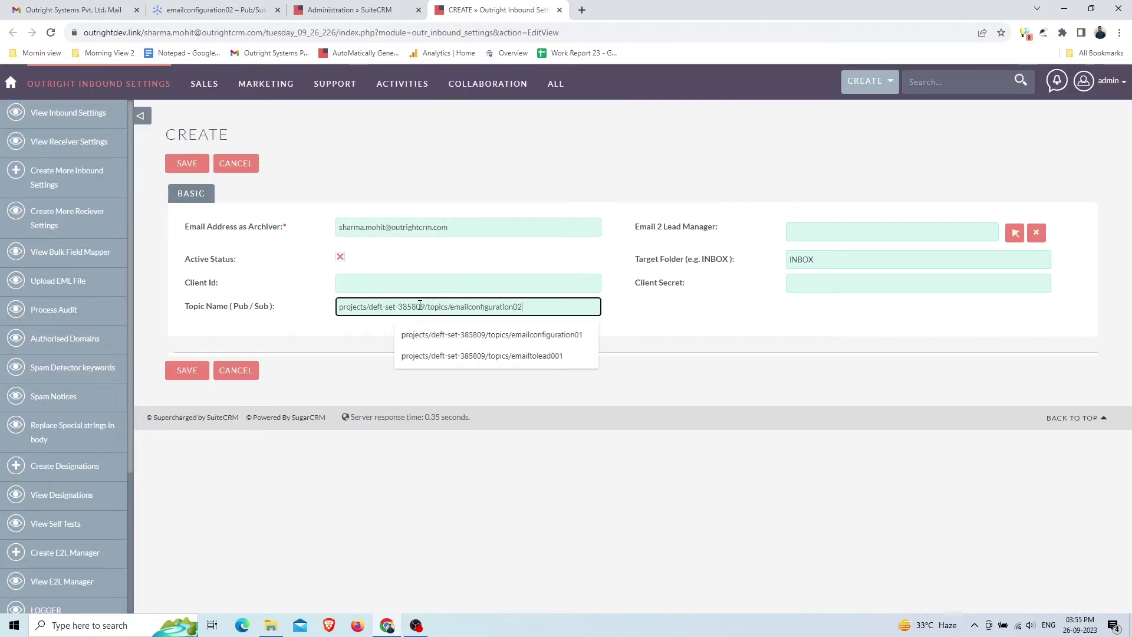
click(212, 10)
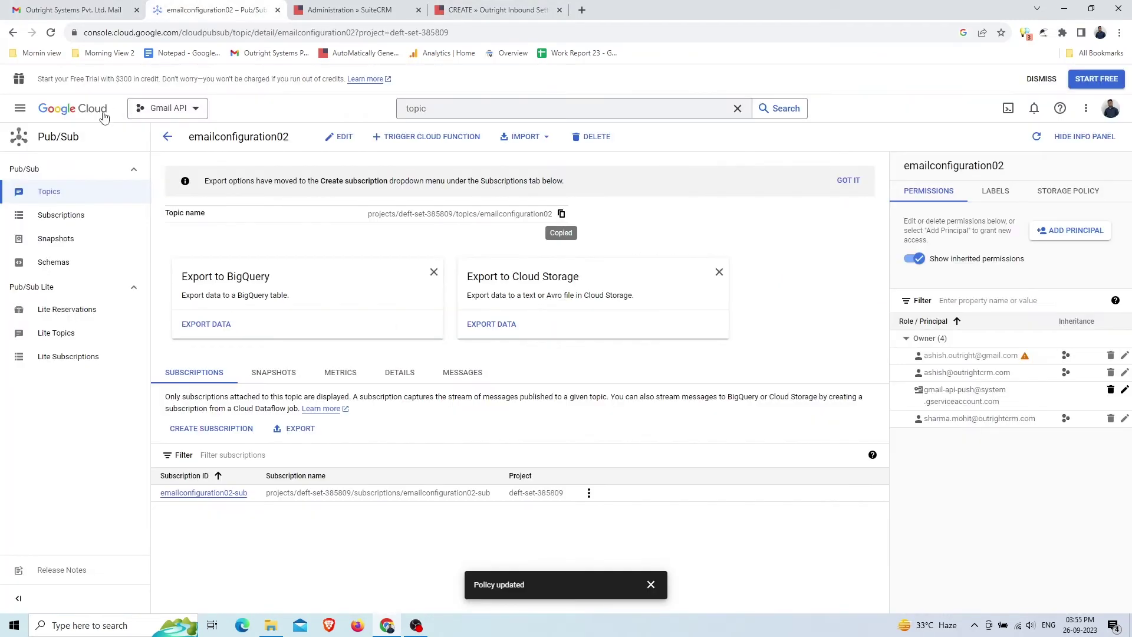
Open APIs & Services Credentials in a new tab and view the Web client 1 OAuth client
click(24, 111)
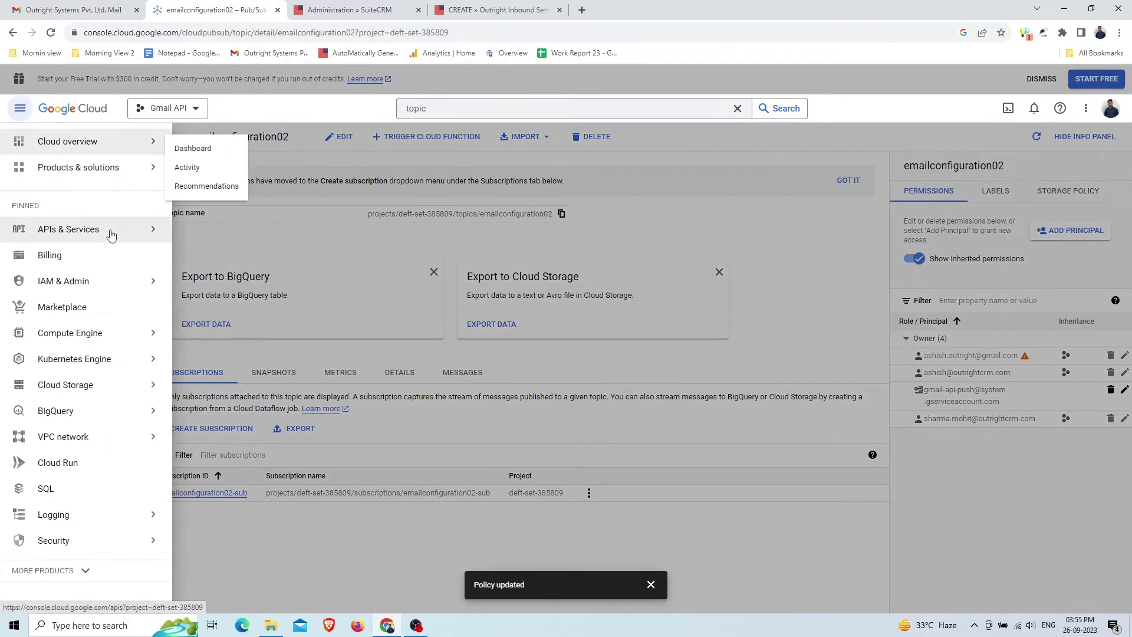
mouse_move(111, 235)
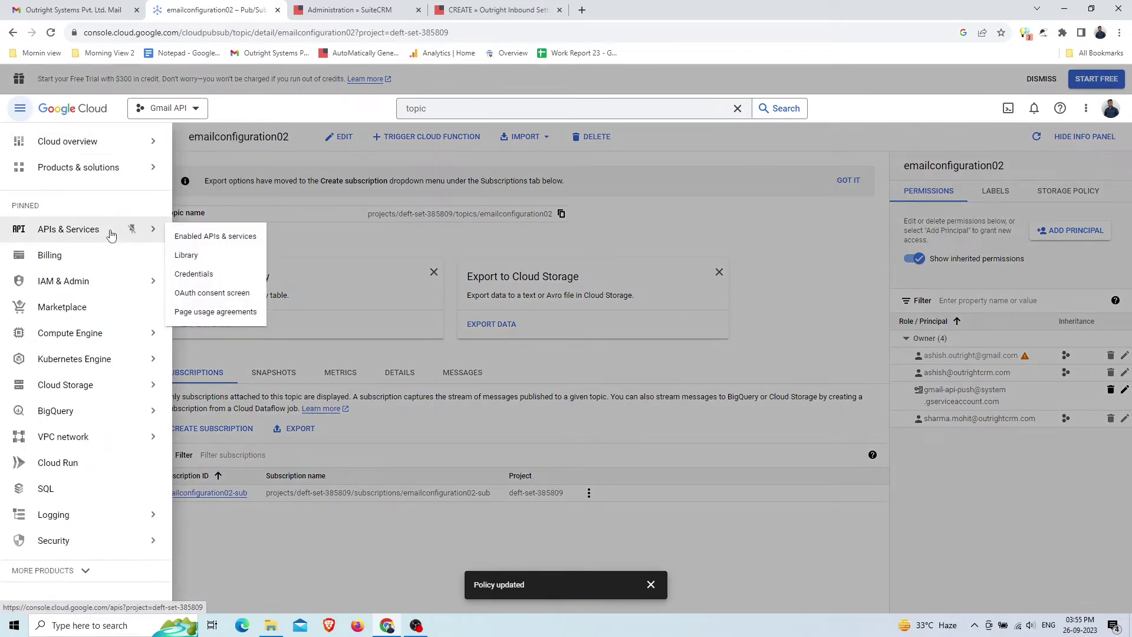
right_click(204, 279)
click(239, 287)
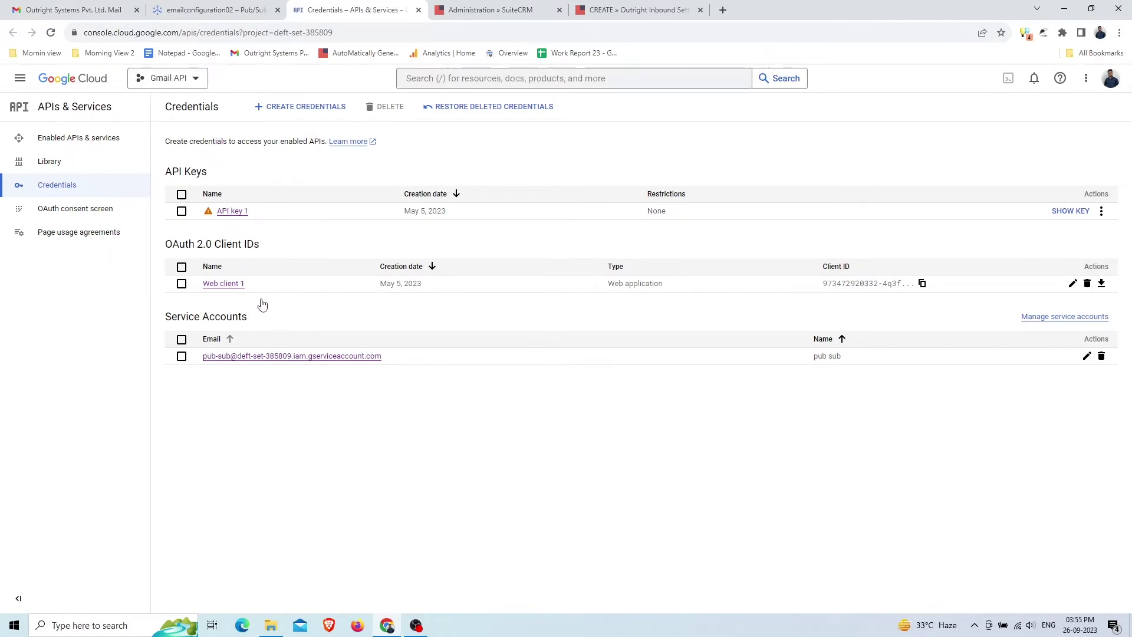
click(224, 313)
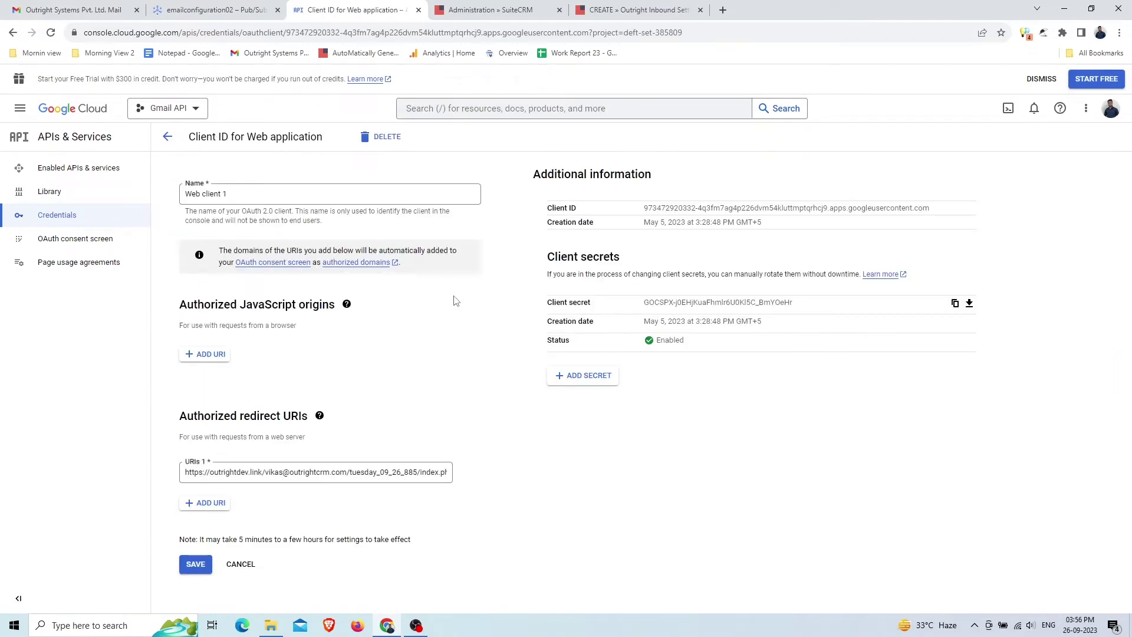
Copy Web client 1's client ID into SuiteCRM's Client Id field, then copy its client secret
triple_click(882, 208)
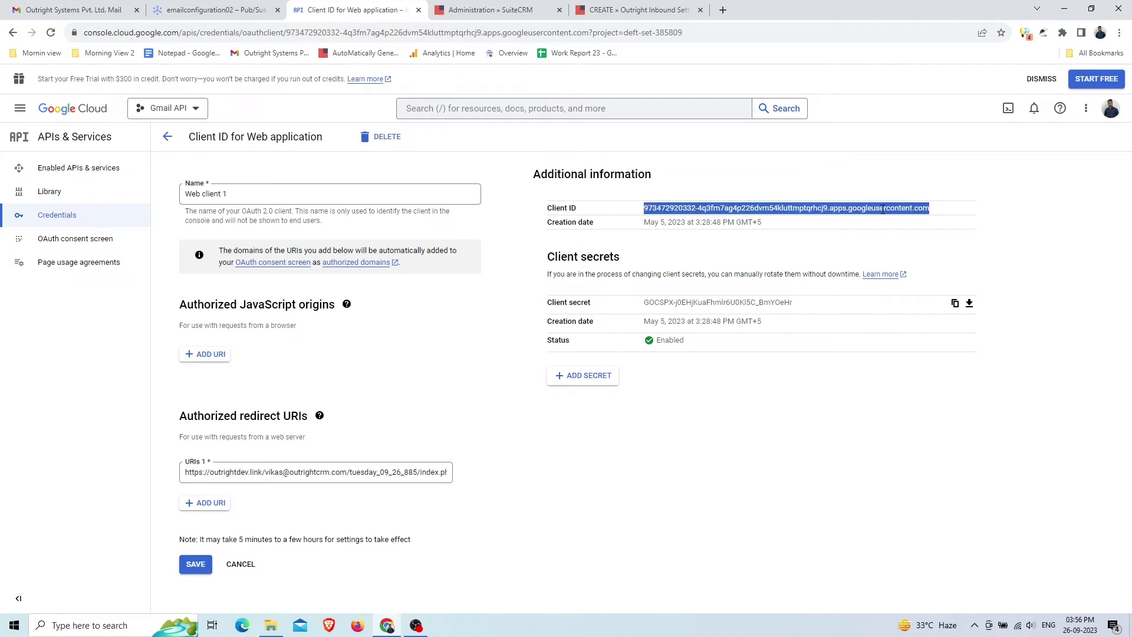
click(651, 5)
click(525, 283)
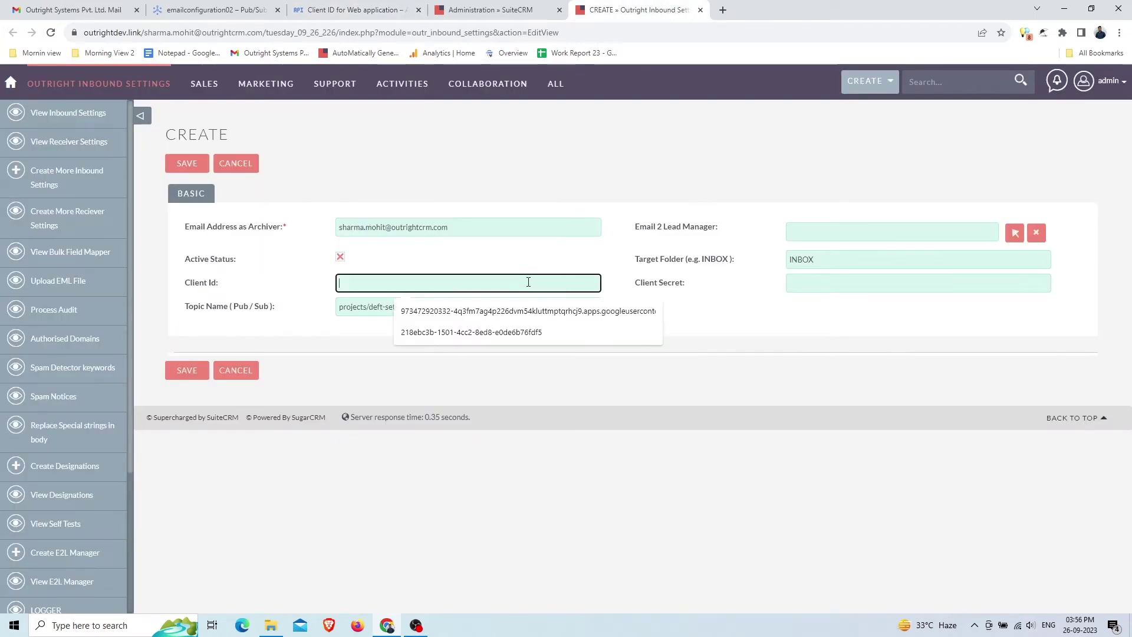
key(ctrl+v)
click(426, 7)
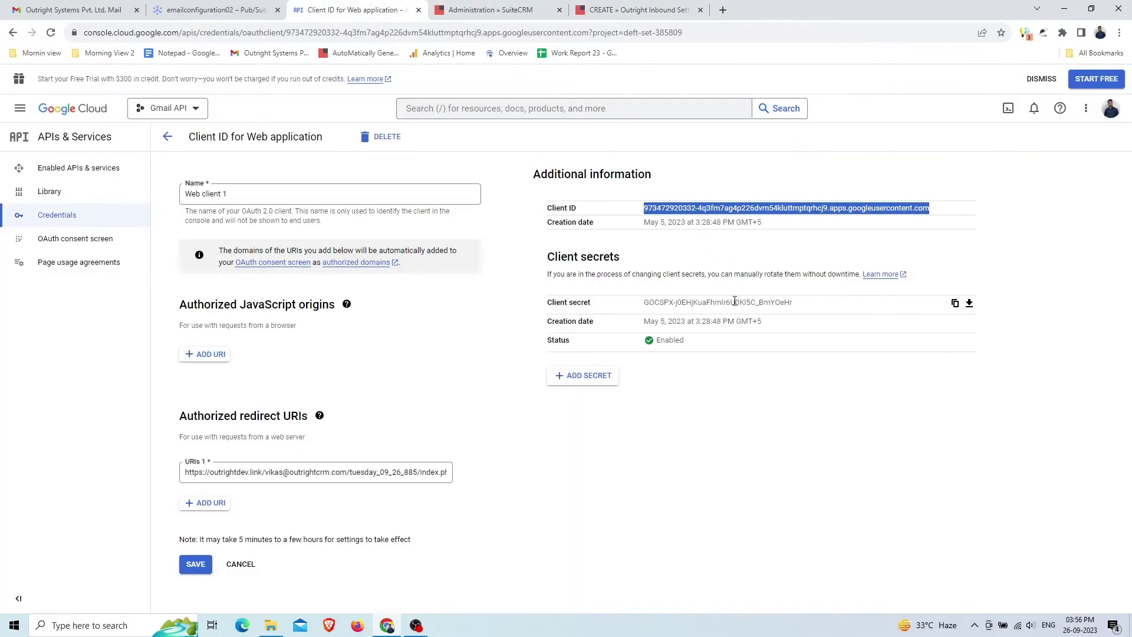
click(954, 303)
click(637, 9)
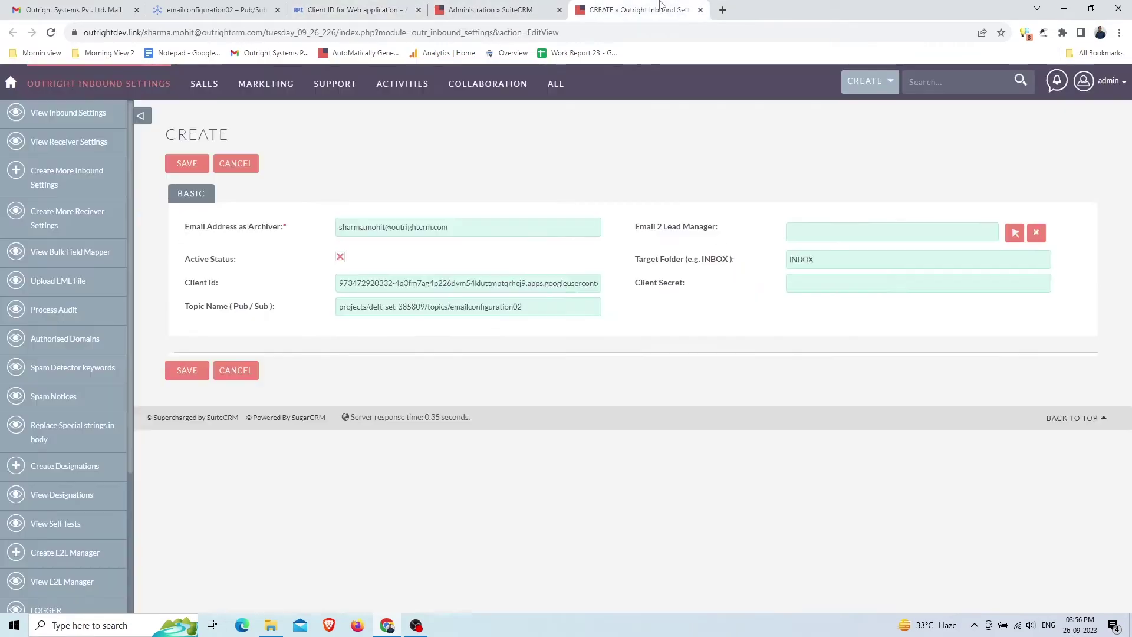
Paste the client secret into Client Secret, save the inbound setting and copy its webhook URL
click(802, 279)
key(ctrl+v)
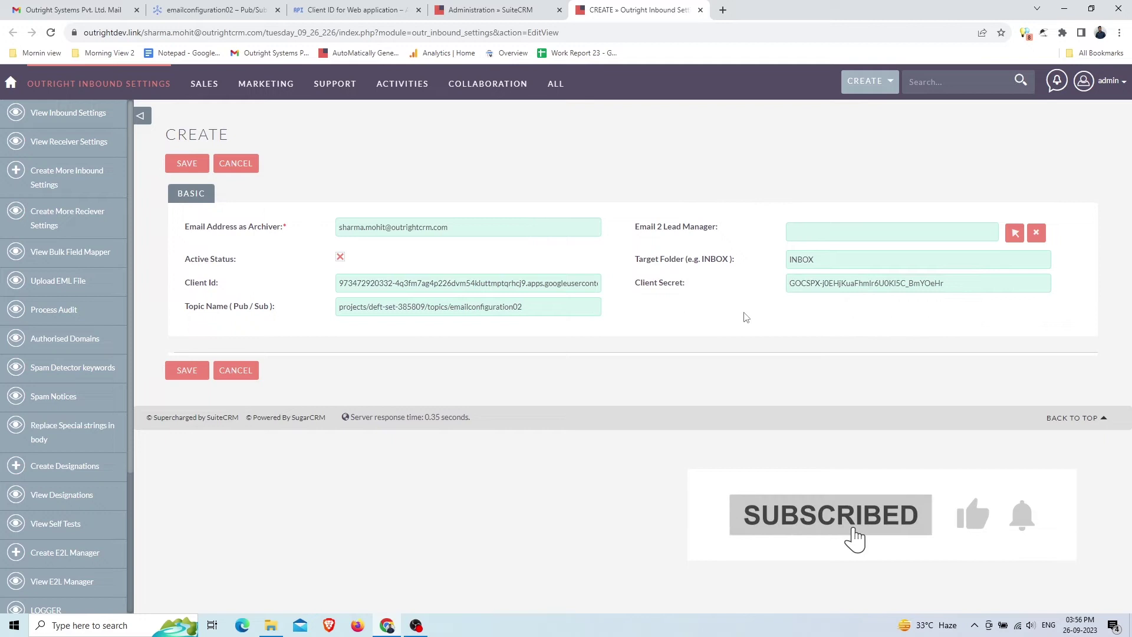
click(185, 374)
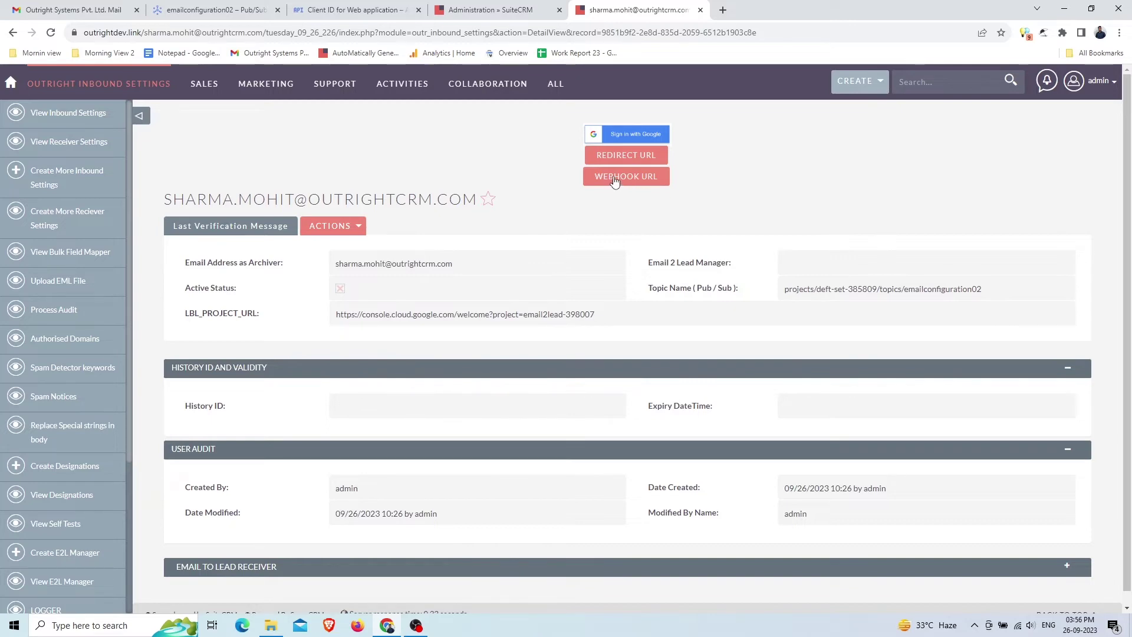
click(615, 181)
Open the emailconfiguration02-sub subscription for editing
click(243, 6)
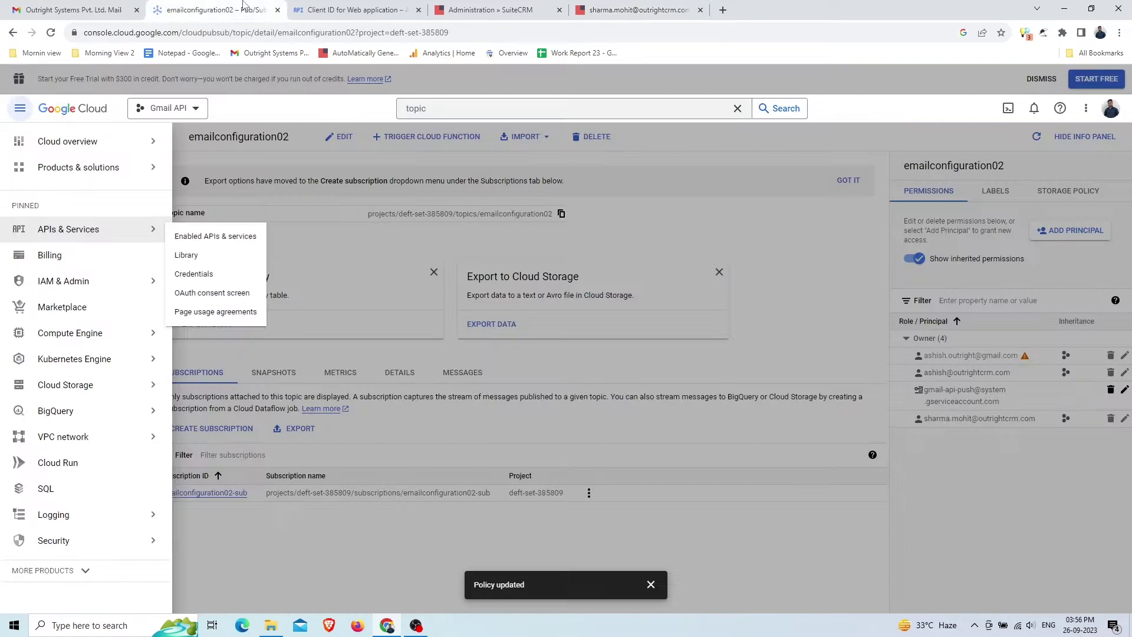
click(363, 521)
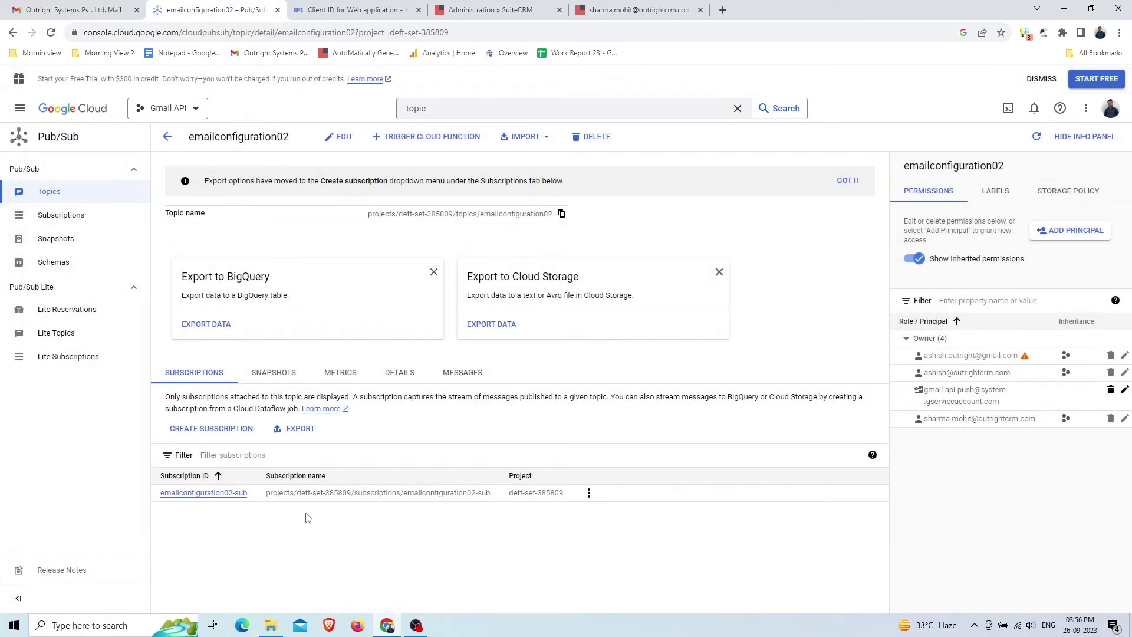
click(214, 494)
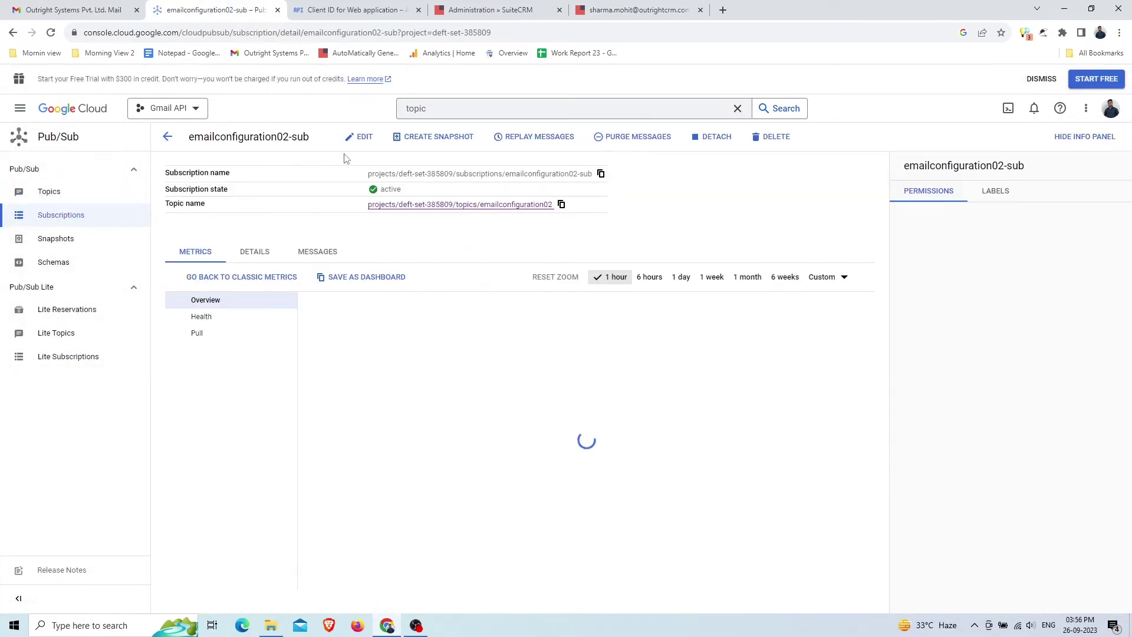
click(361, 139)
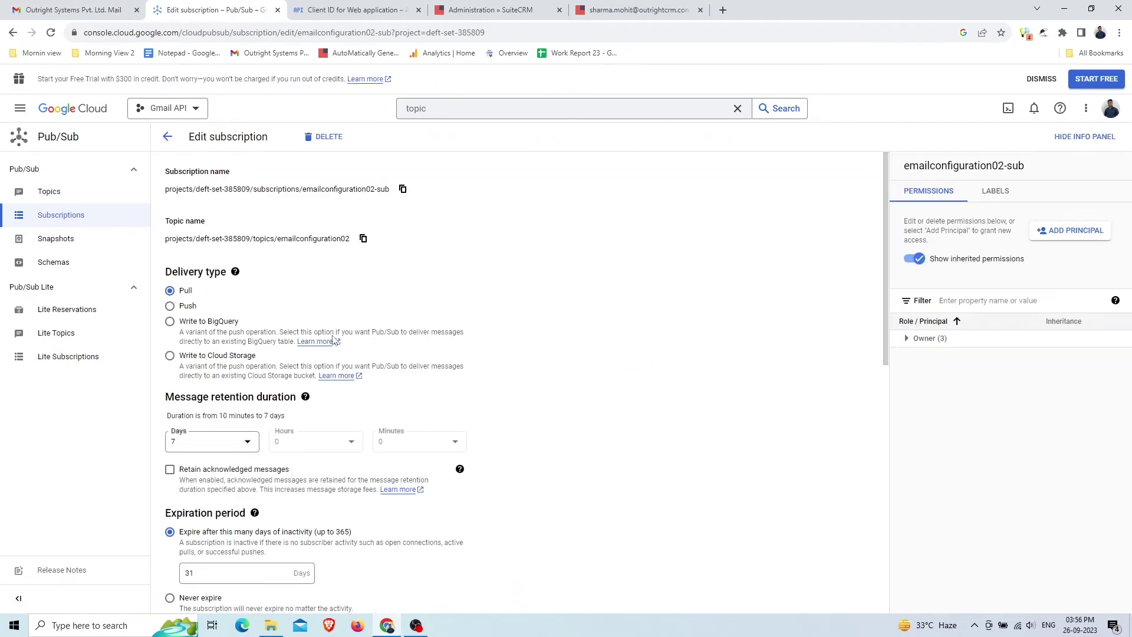
Switch delivery to Push with the SuiteCRM webhook URL as endpoint and update the subscription
click(171, 306)
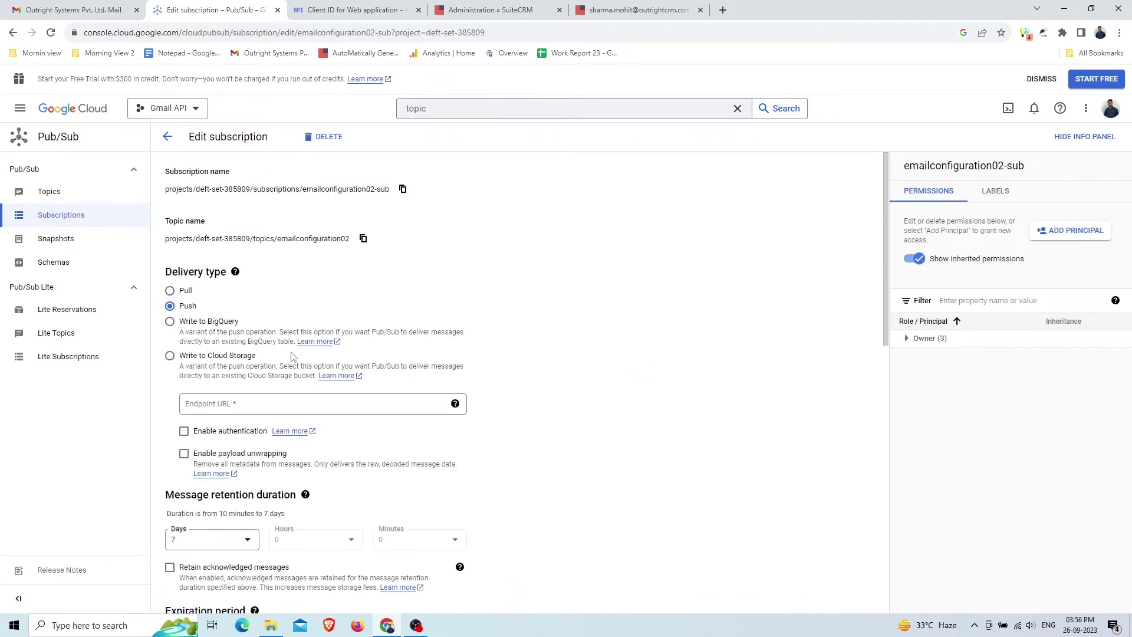
scroll(293, 357, down, 1)
click(300, 350)
click(353, 411)
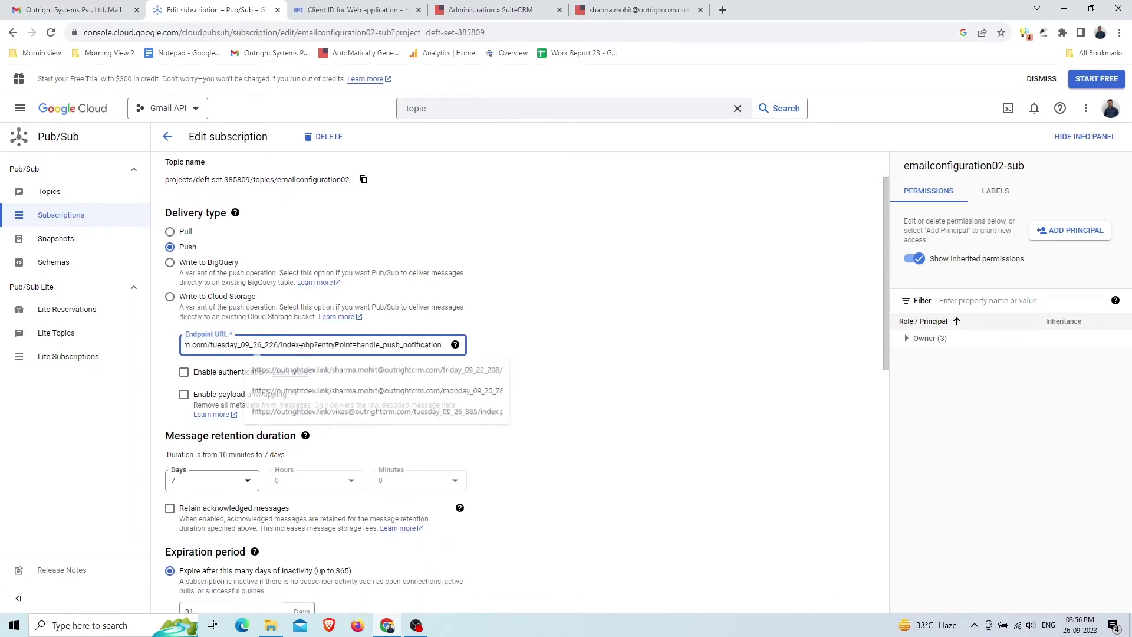
scroll(365, 434, down, 10)
scroll(292, 493, up, 1)
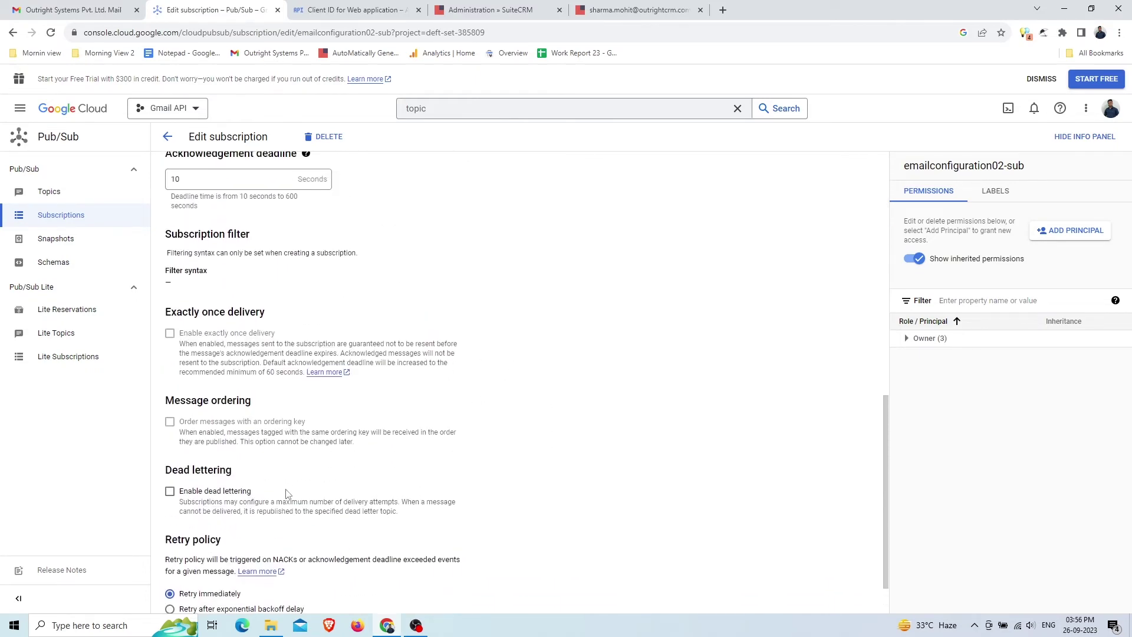
scroll(292, 492, down, 1)
click(196, 590)
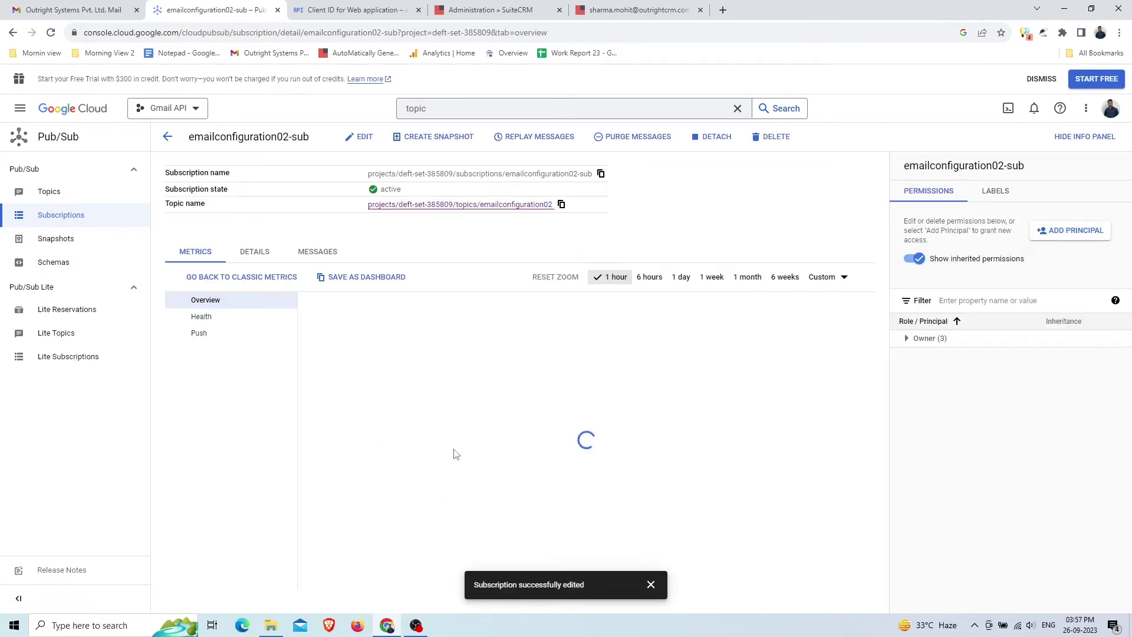
click(619, 5)
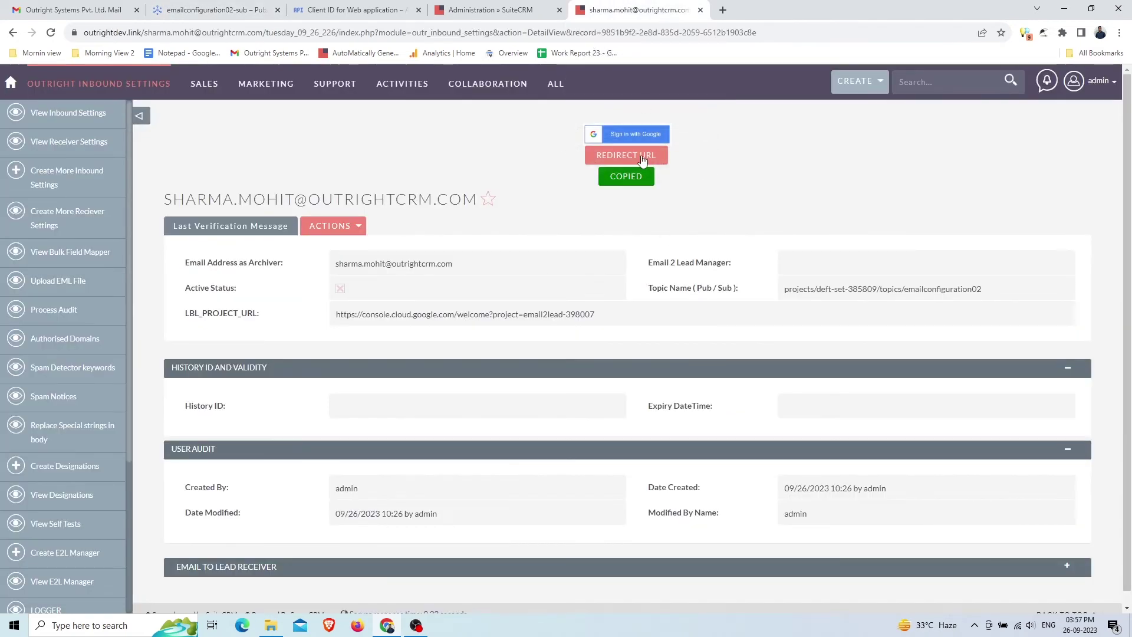
Replace Web client 1's authorized redirect URI with SuiteCRM's redirect URL and save the client
click(643, 161)
click(335, 6)
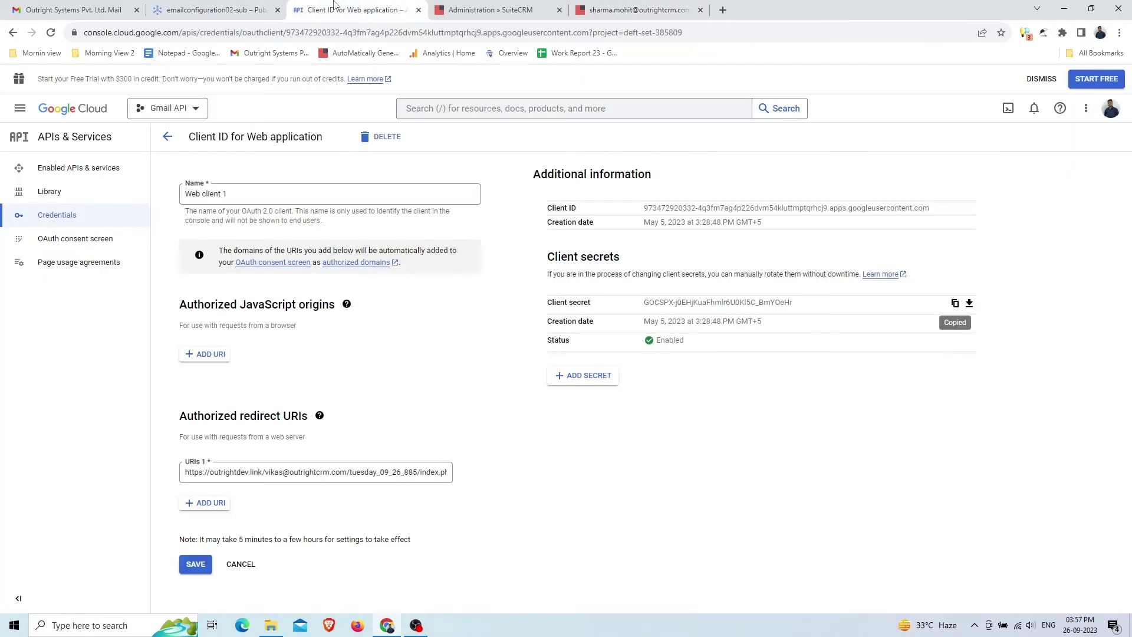
click(319, 415)
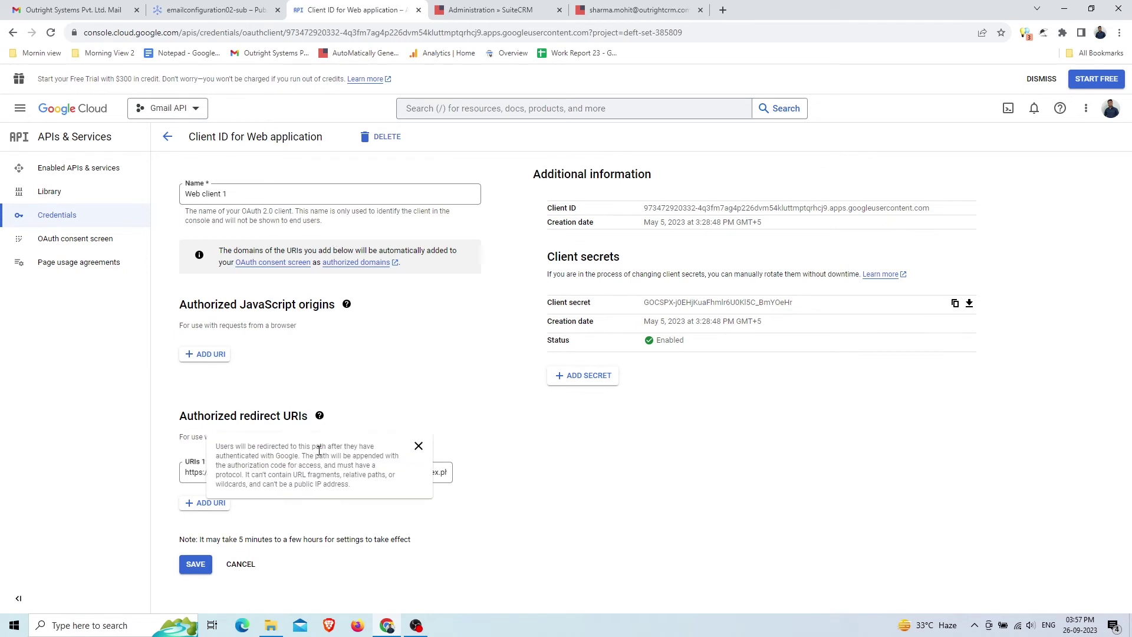
click(434, 490)
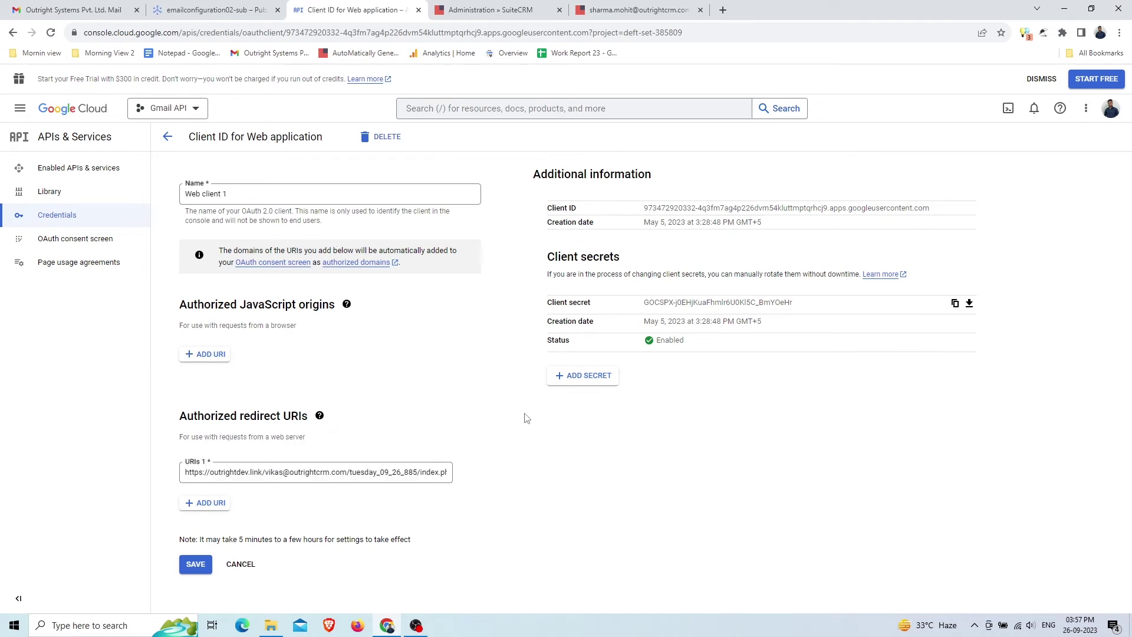
click(419, 474)
key(ctrl+a)
key(BackSpace)
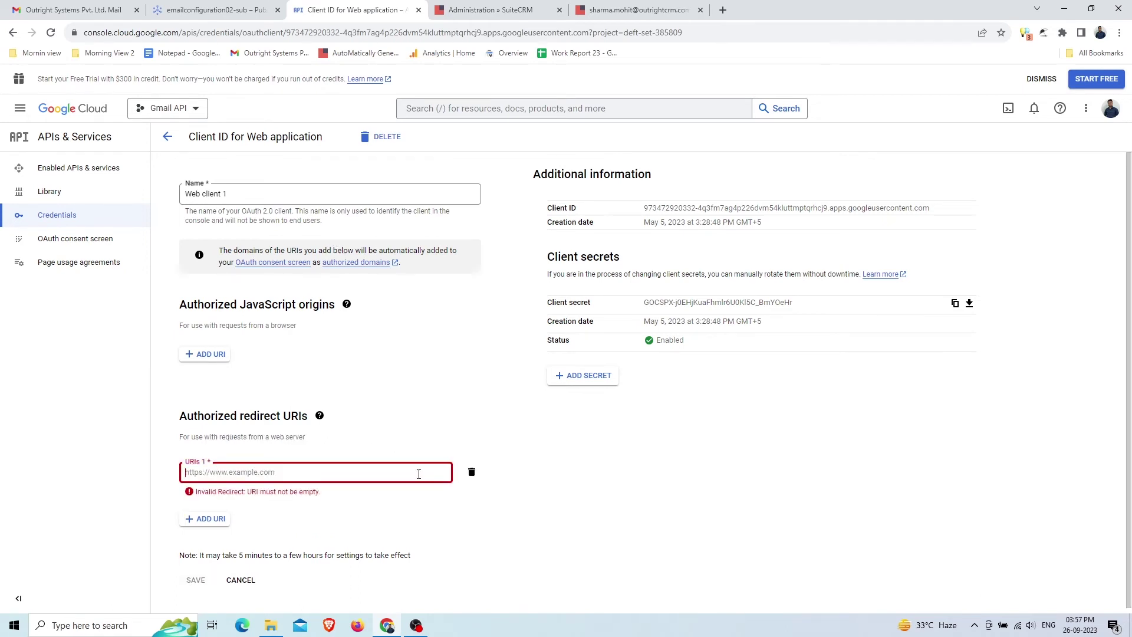
key(ctrl+v)
click(396, 516)
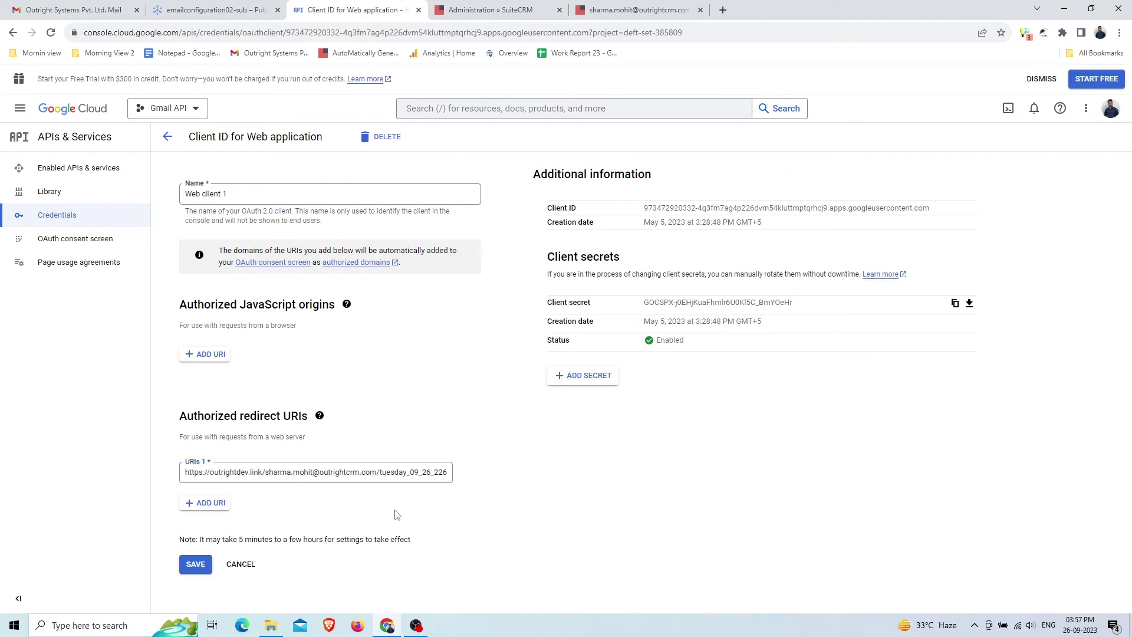
click(198, 569)
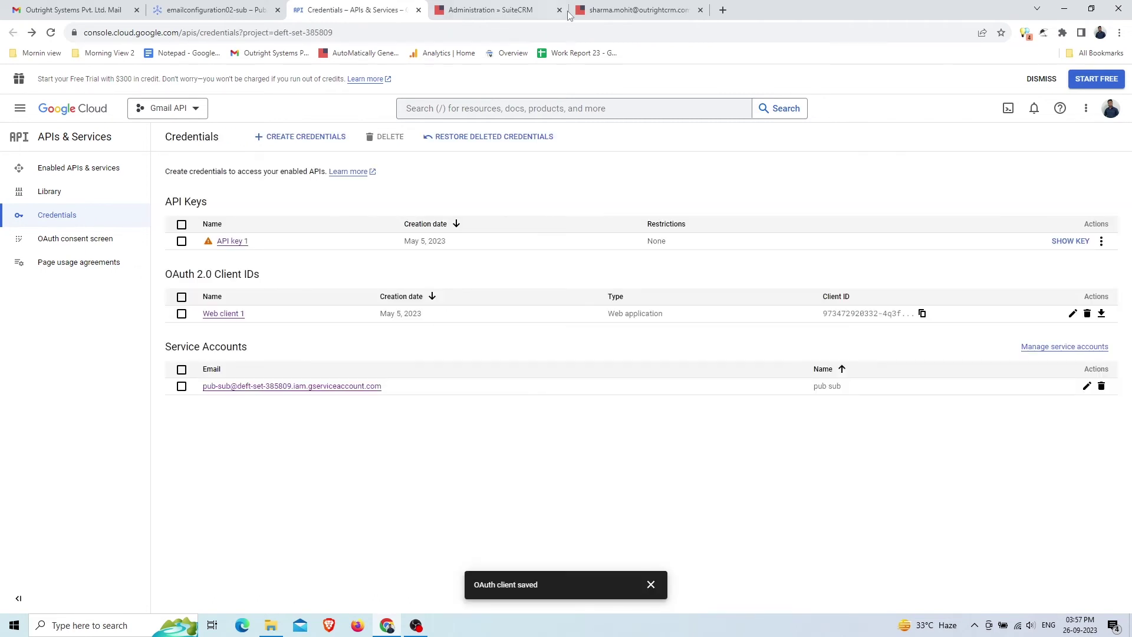
Authorise the inbound email setting with the Google account so it reads Successfully Configured with History ID 21614429
click(625, 10)
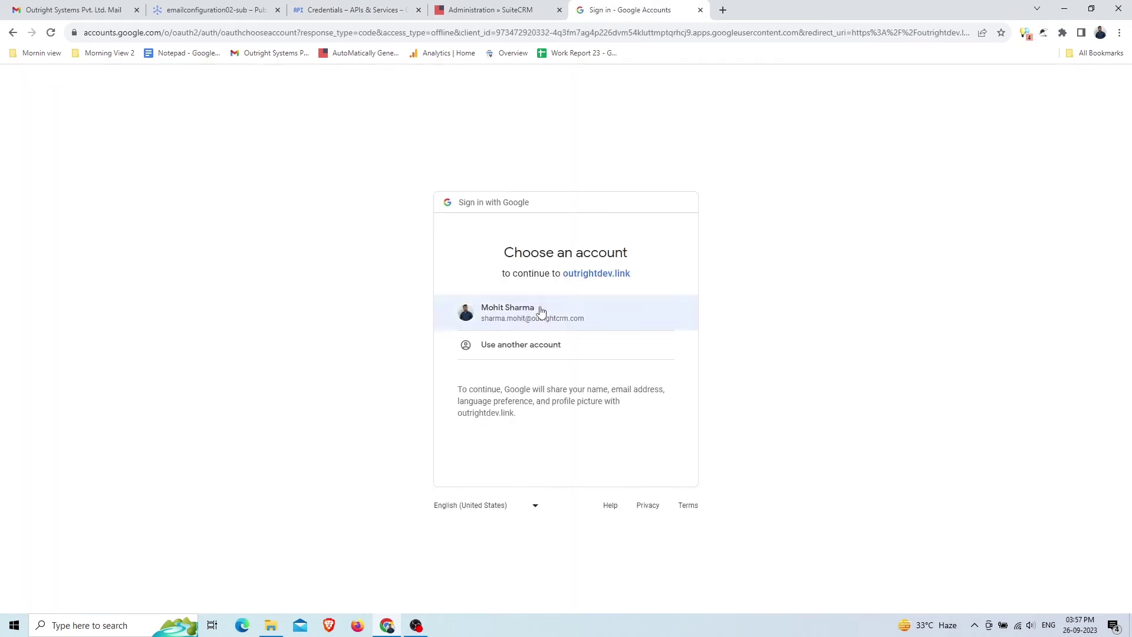
click(541, 311)
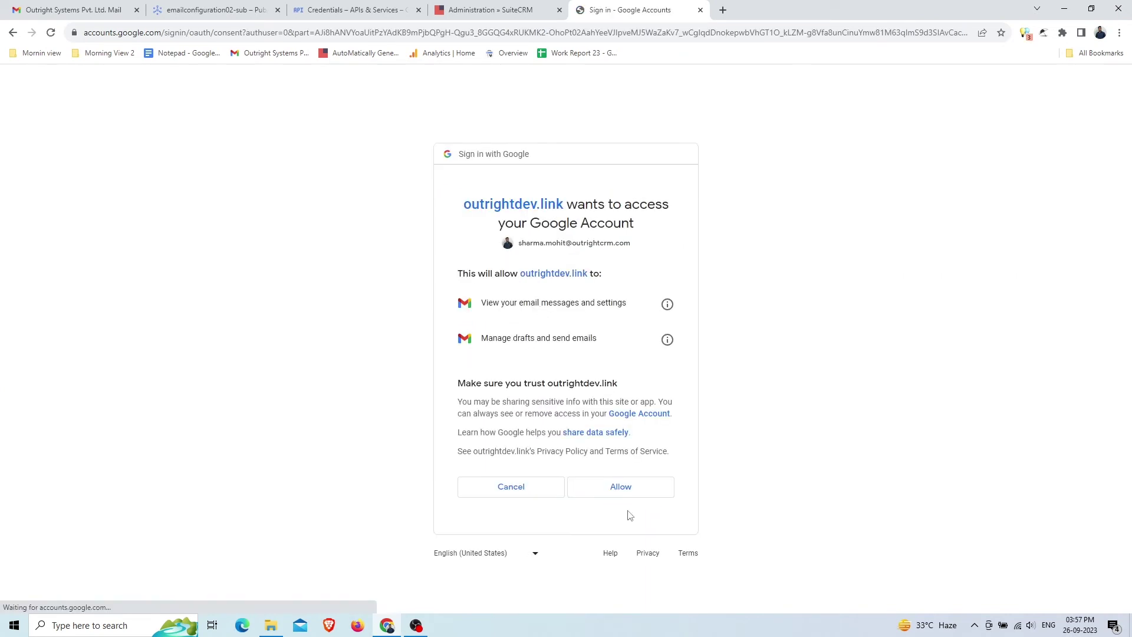
click(625, 493)
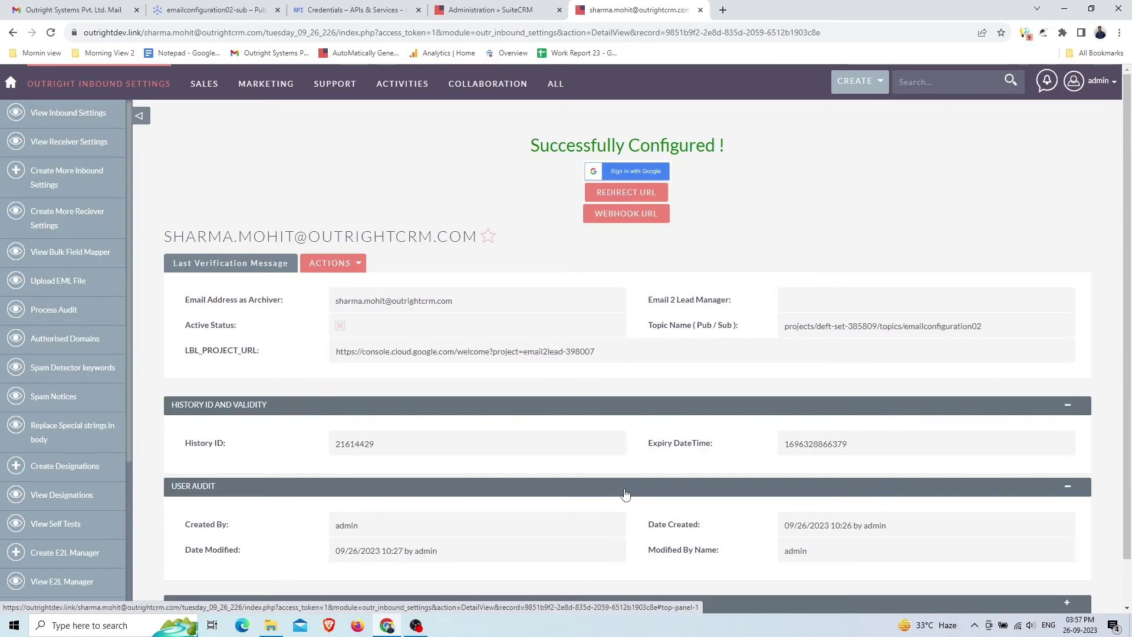
drag(723, 145, 531, 145)
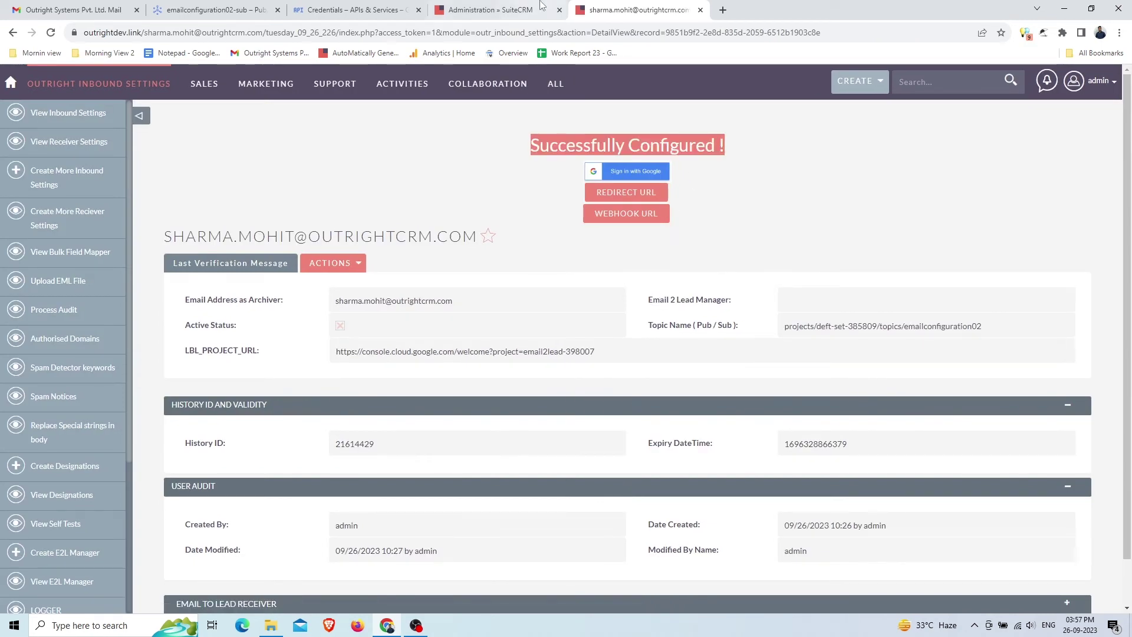
Reload Administration and open Step 4 Change Default Receivers in a new tab
click(531, 8)
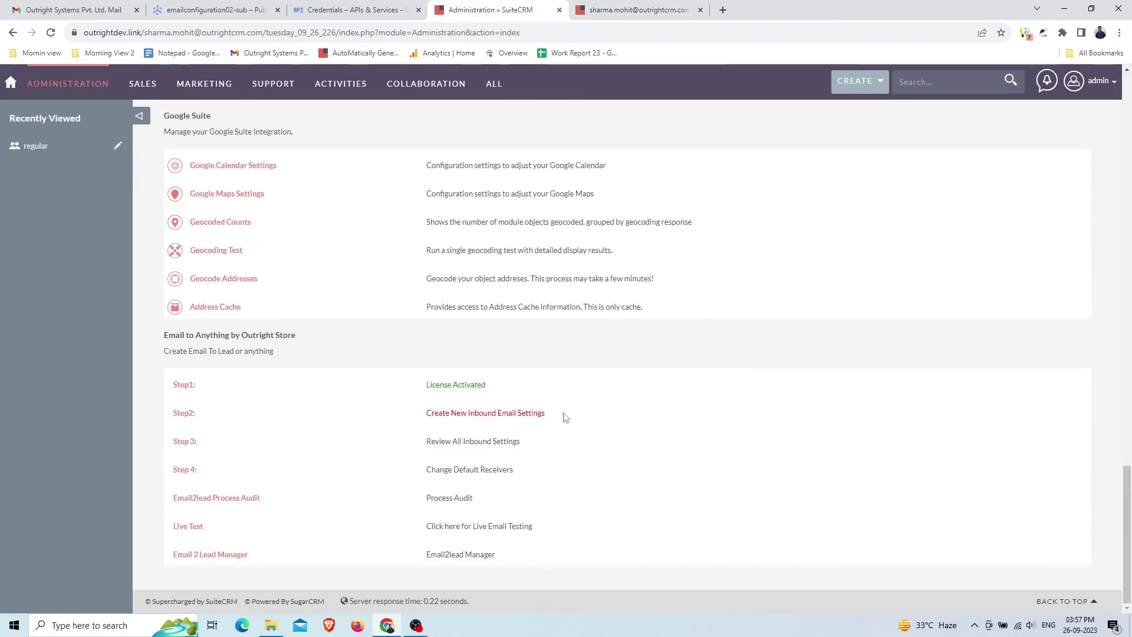
key(F5)
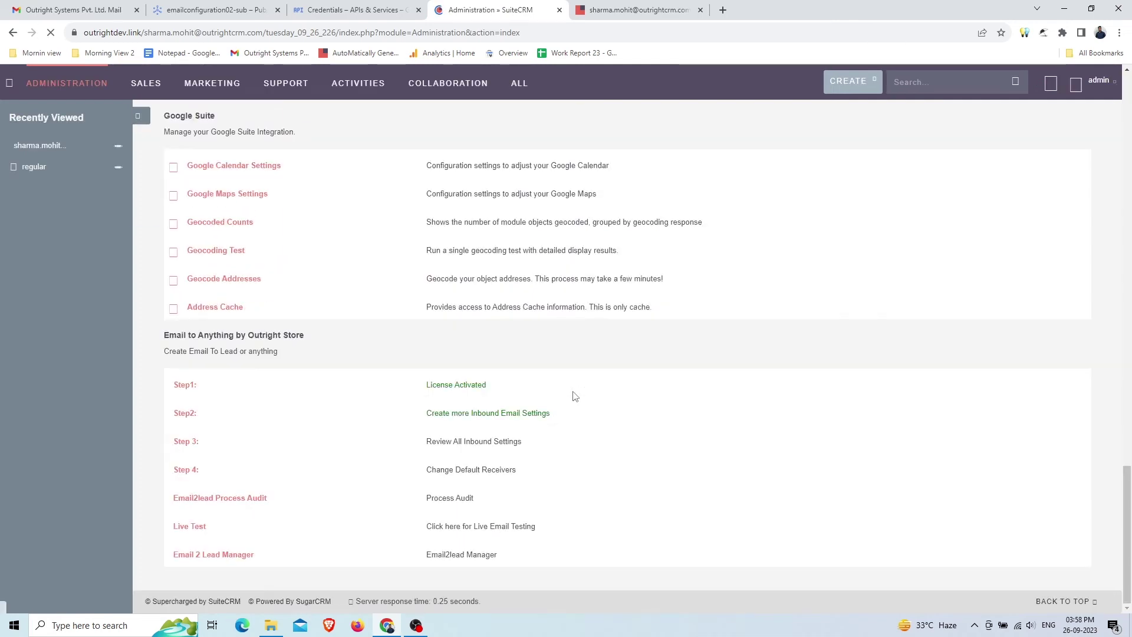
triple_click(546, 414)
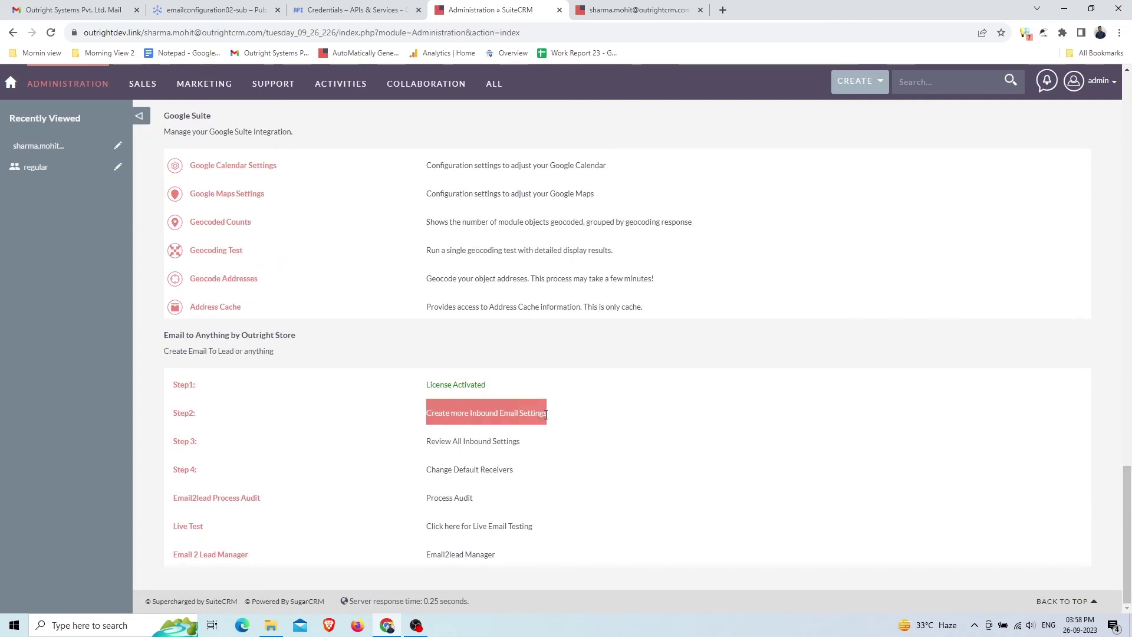
triple_click(460, 466)
drag(217, 477, 175, 471)
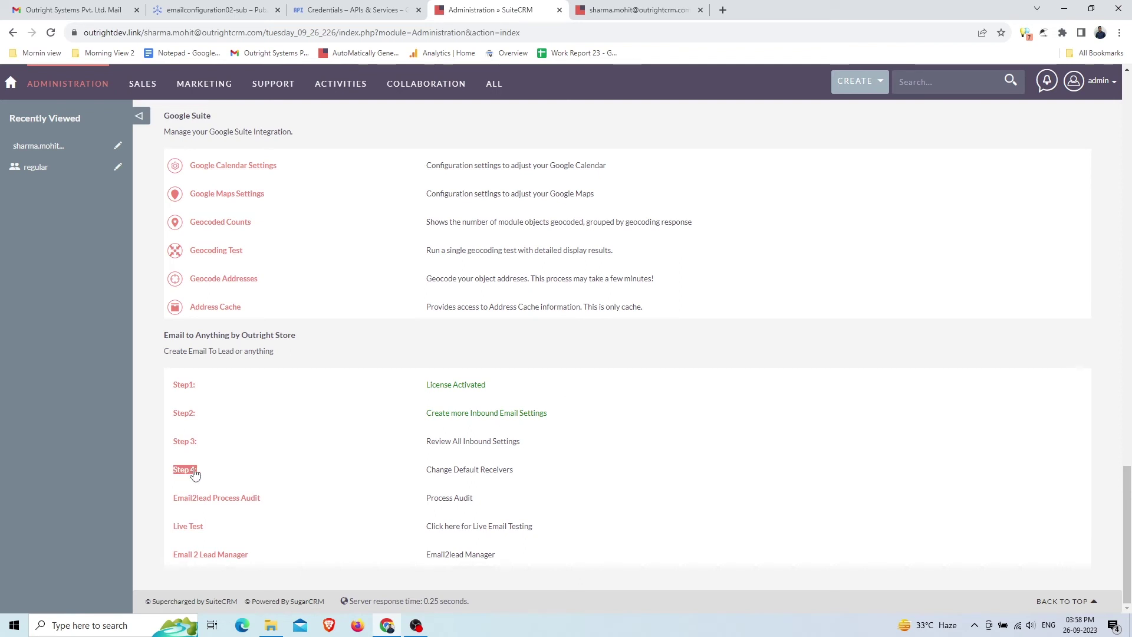
middle_click(185, 471)
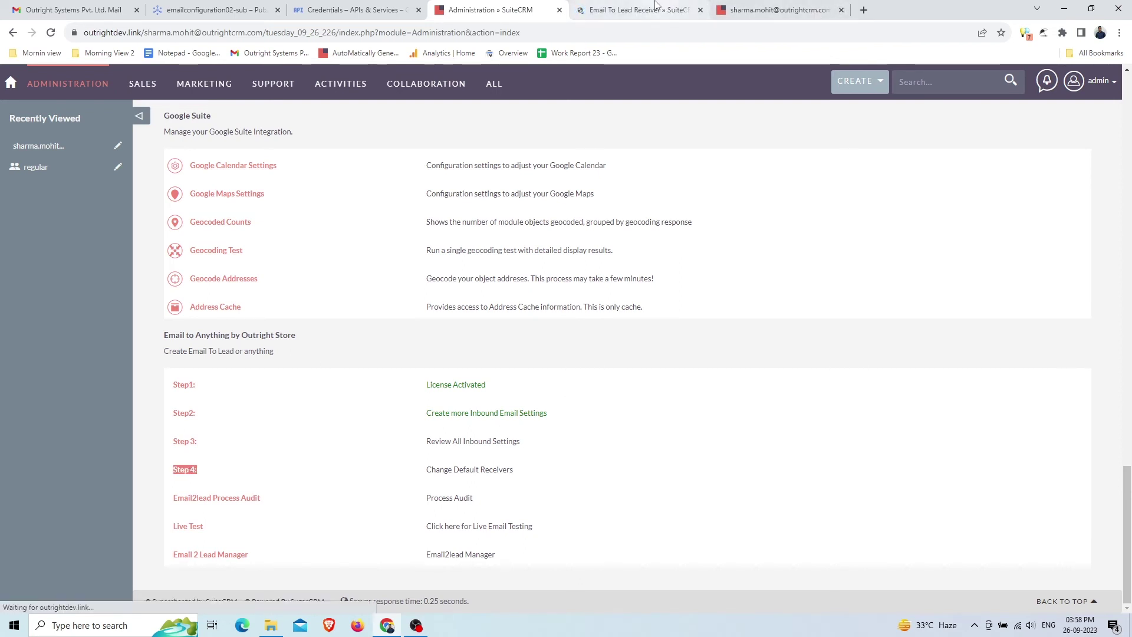
Open the auto-generated Email To Lead receiver record, targeting Leads with Active status
key(ctrl+Tab)
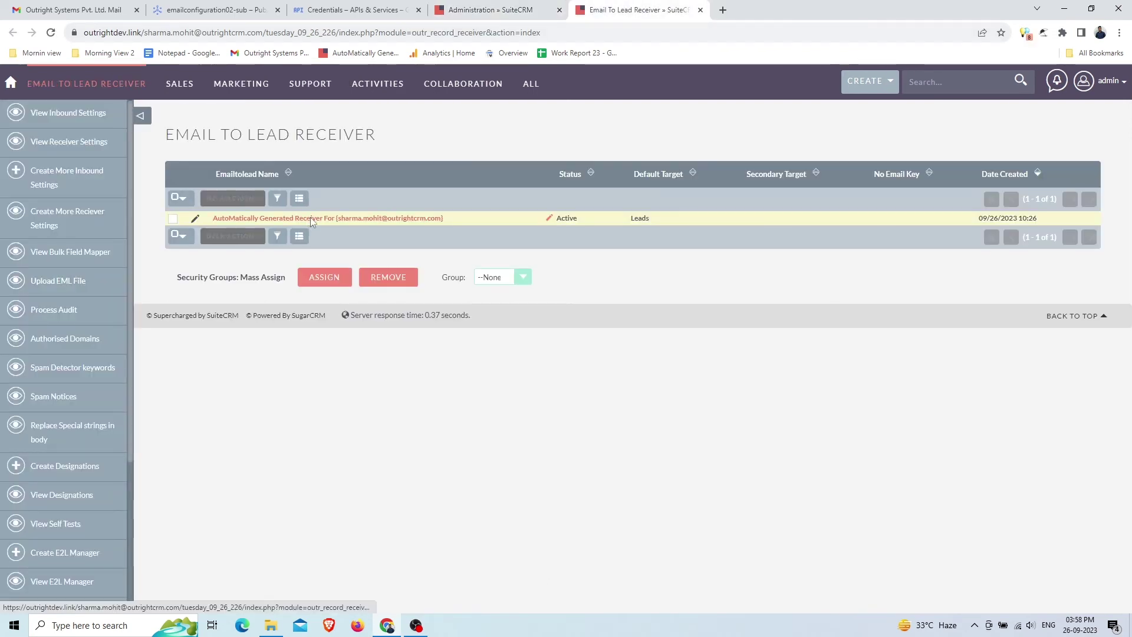
click(310, 217)
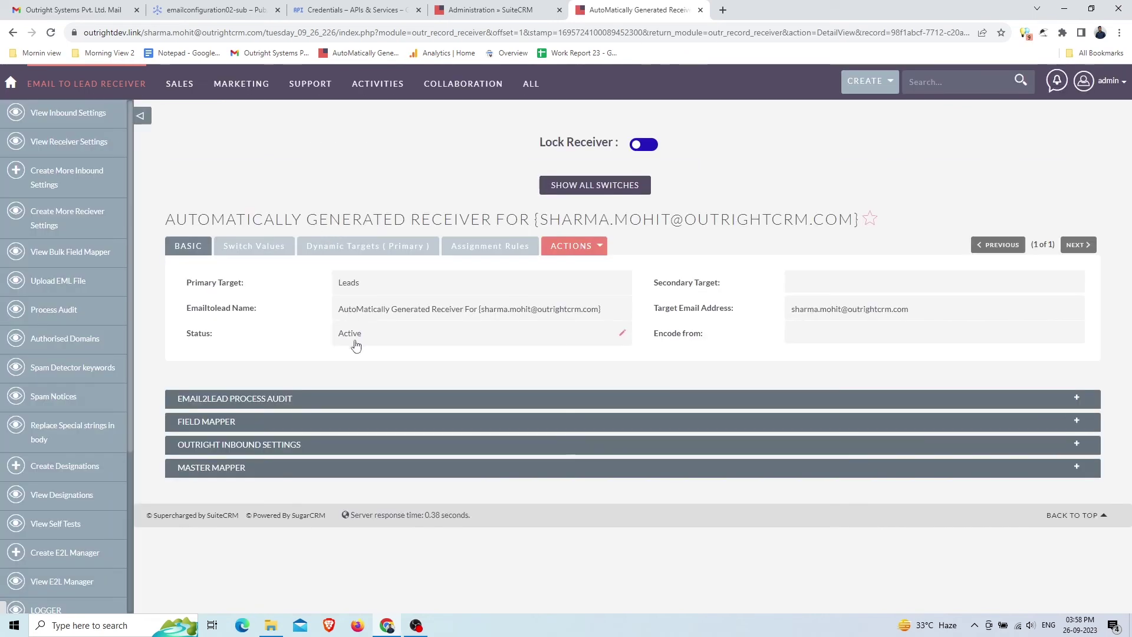
double_click(347, 290)
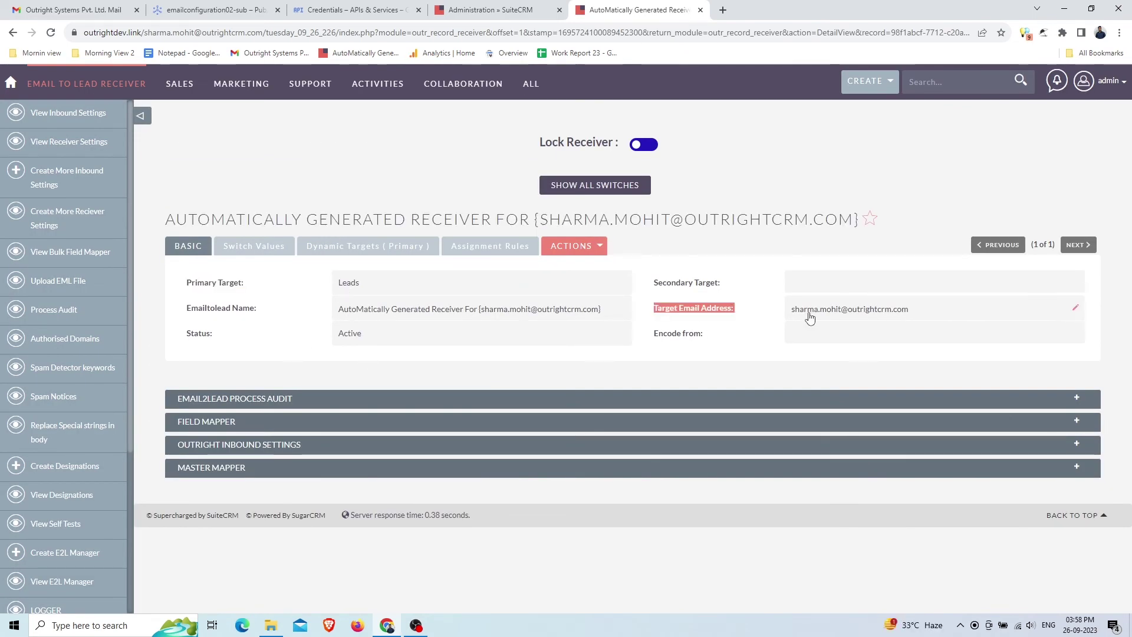
Bring up the SuiteCRM Leads list, then finish the test message with a period and submit the contact form
mouse_move(531, 83)
click(542, 189)
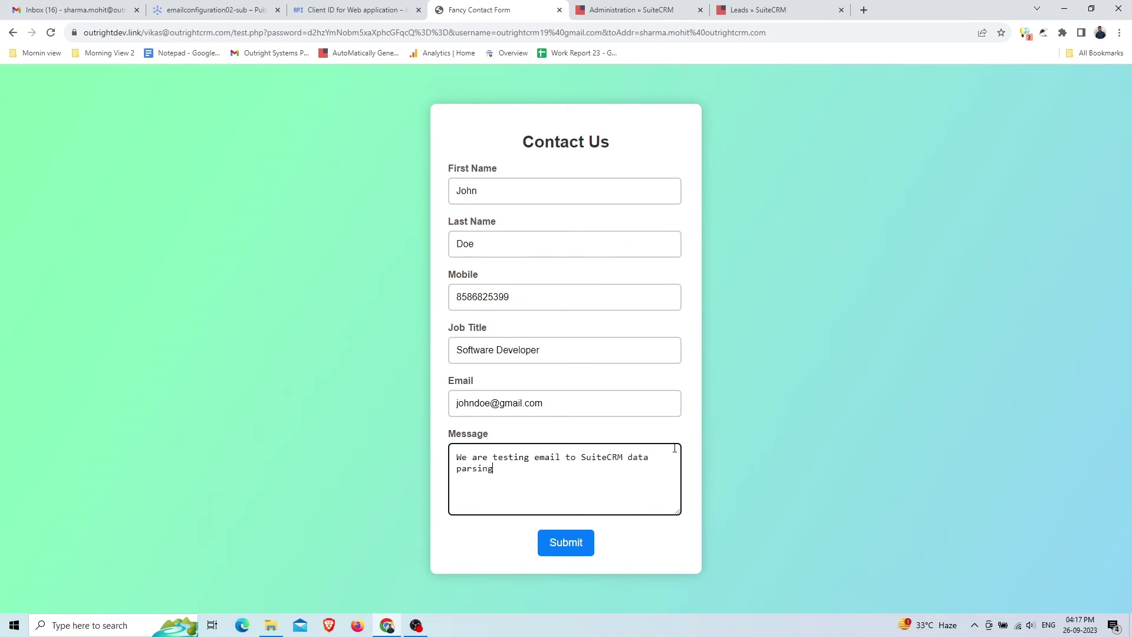
text(.)
click(582, 543)
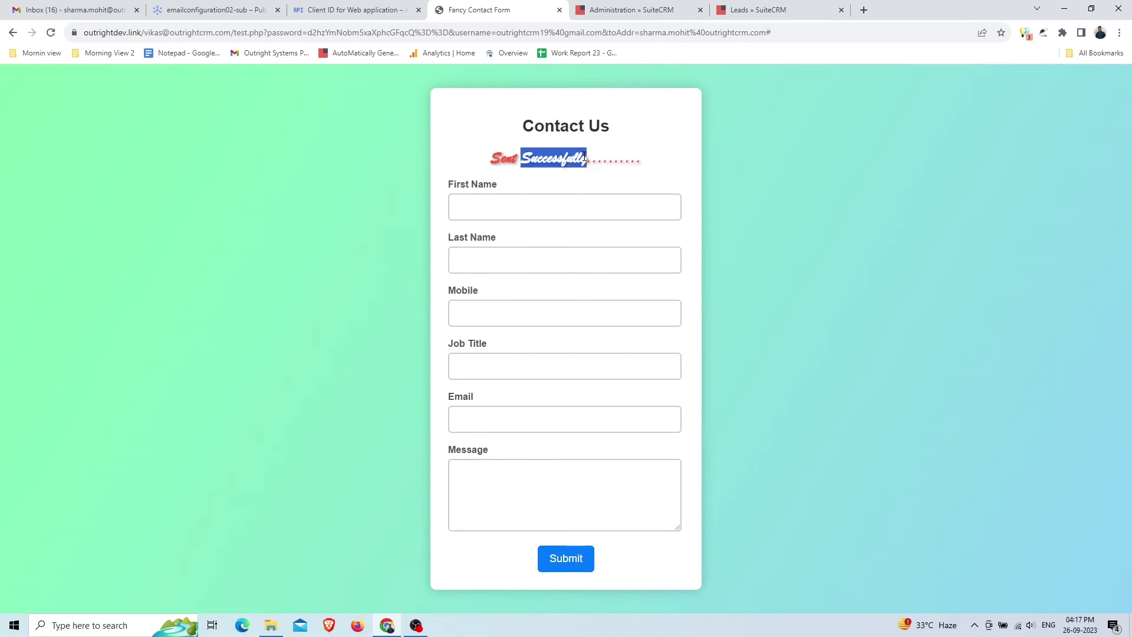
Open the form data email in Gmail and check its name, mobile, title and description lines
key(ctrl+1)
click(305, 182)
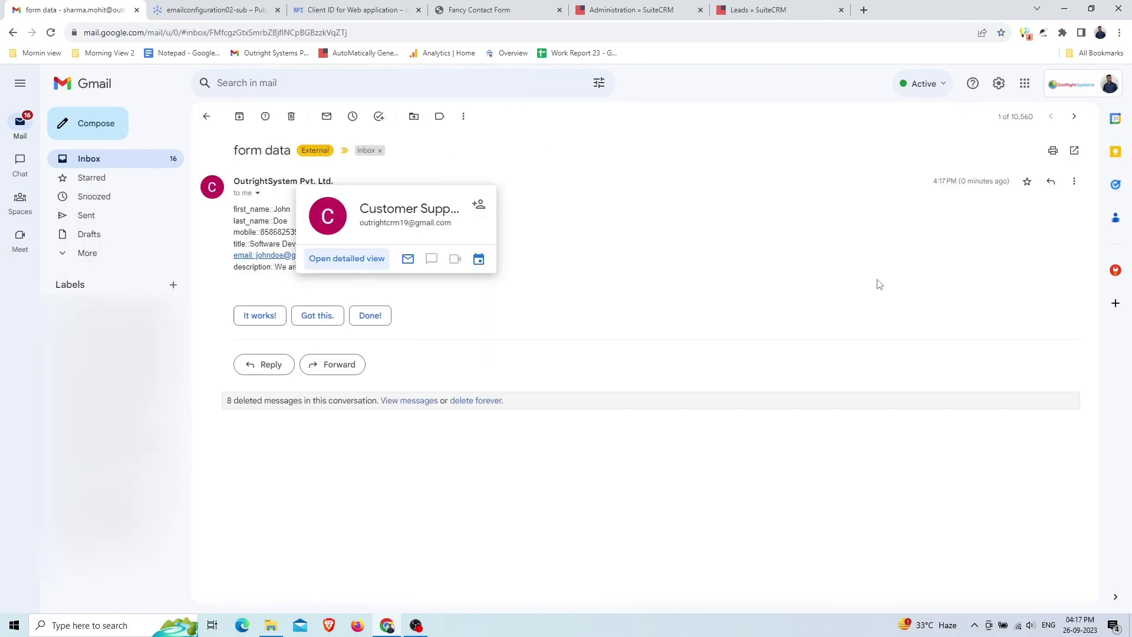
drag(234, 207, 322, 224)
drag(234, 232, 337, 248)
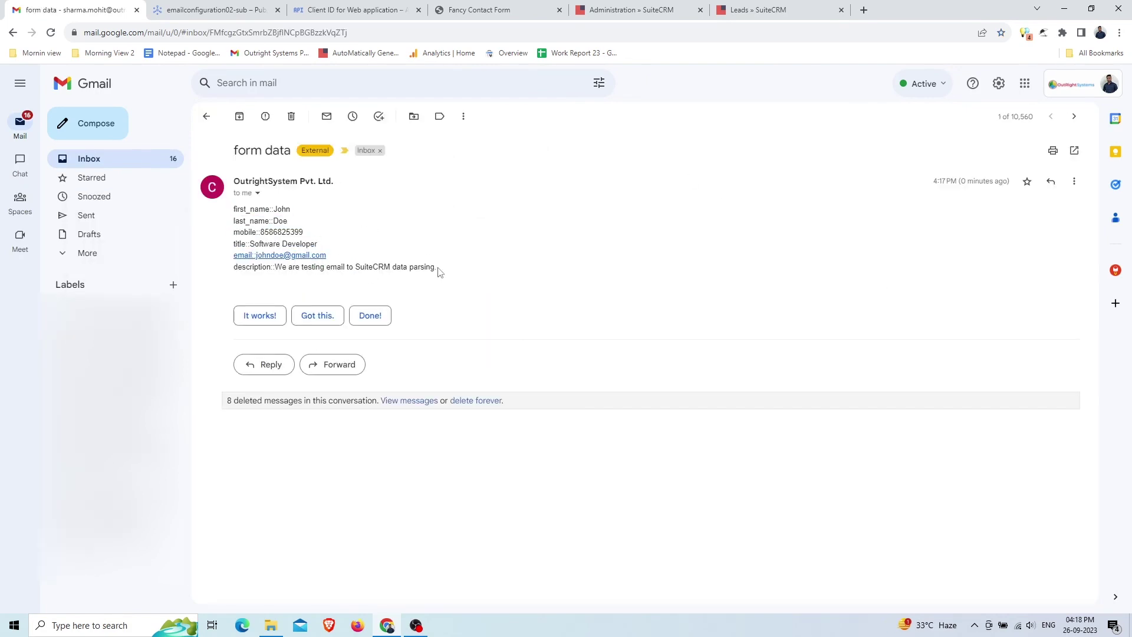
drag(440, 269, 233, 267)
Reload the Leads list and open the new John Doe lead with job title Software Developer
click(778, 10)
right_click(736, 190)
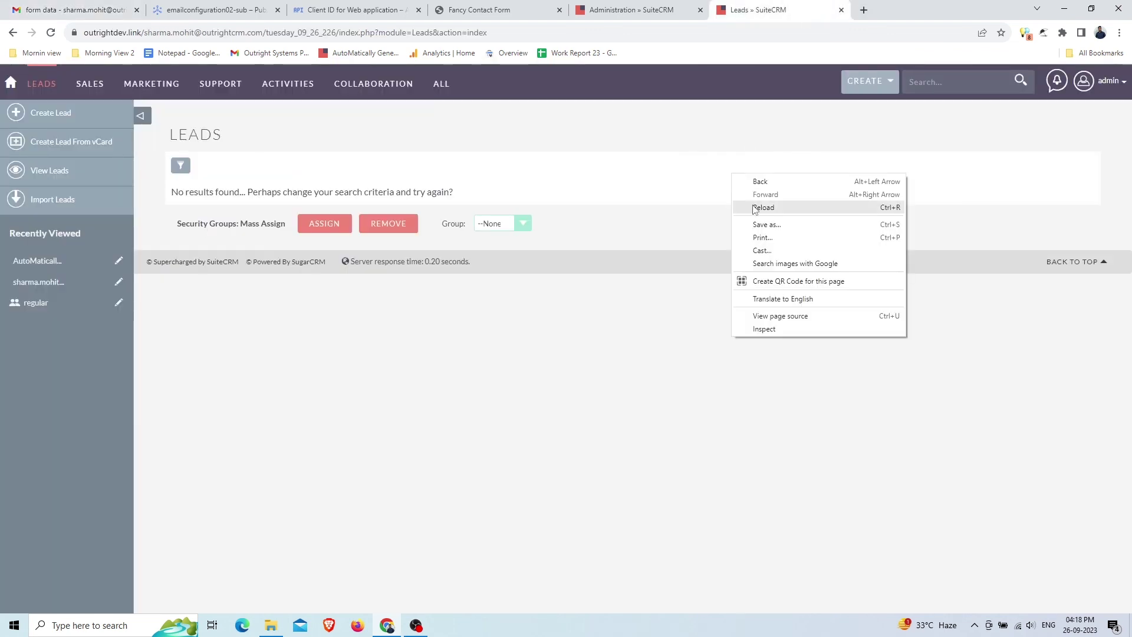
click(756, 208)
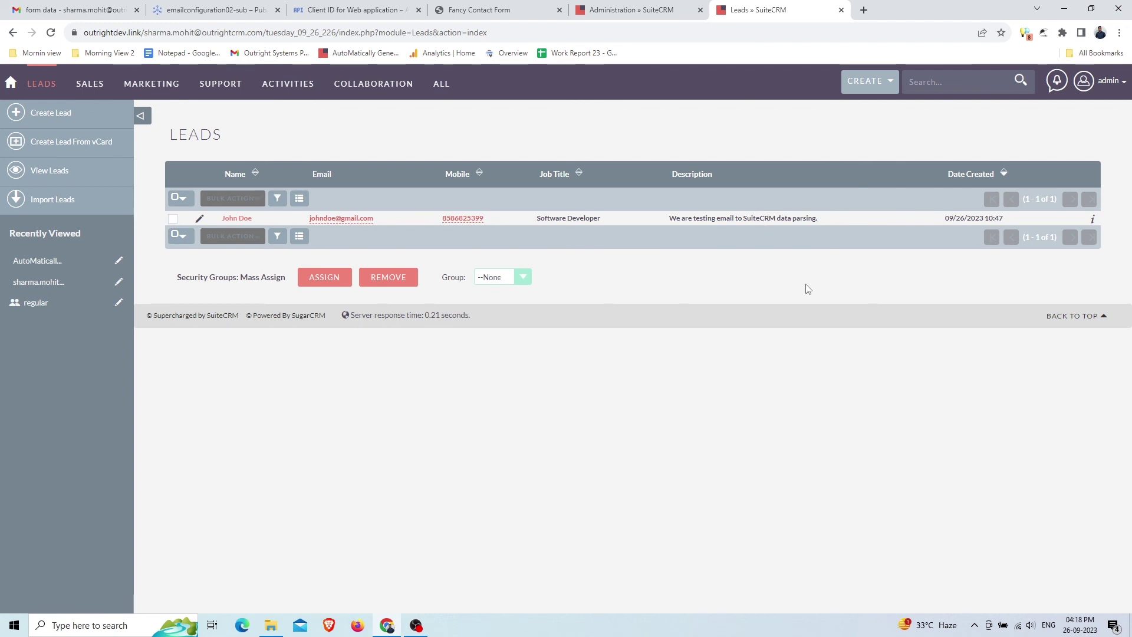
double_click(219, 138)
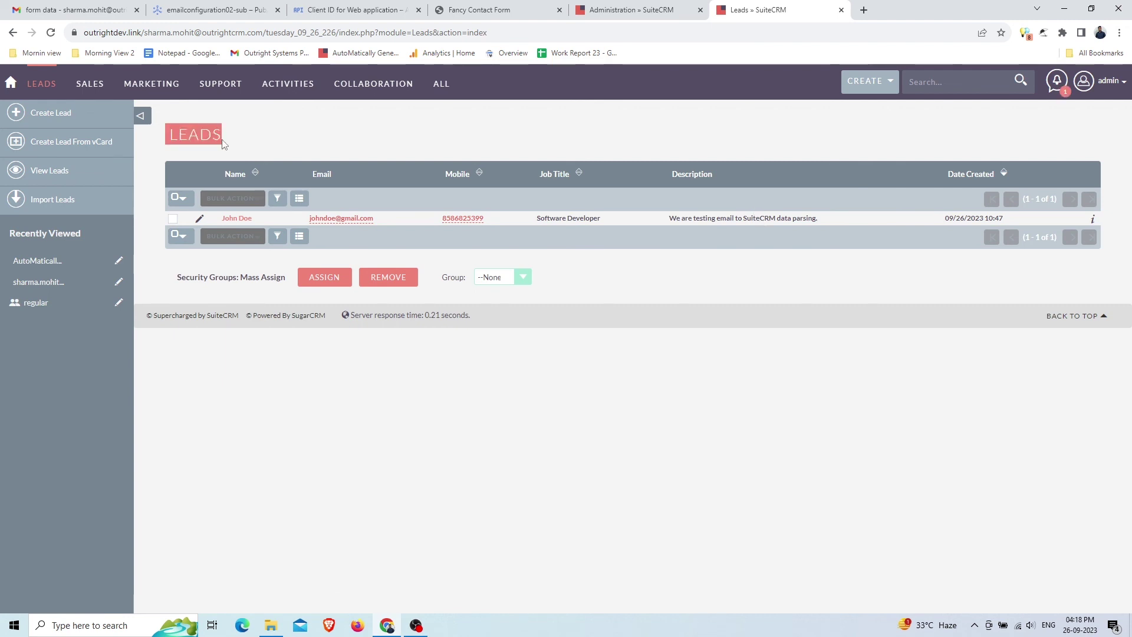
click(1050, 95)
click(1057, 83)
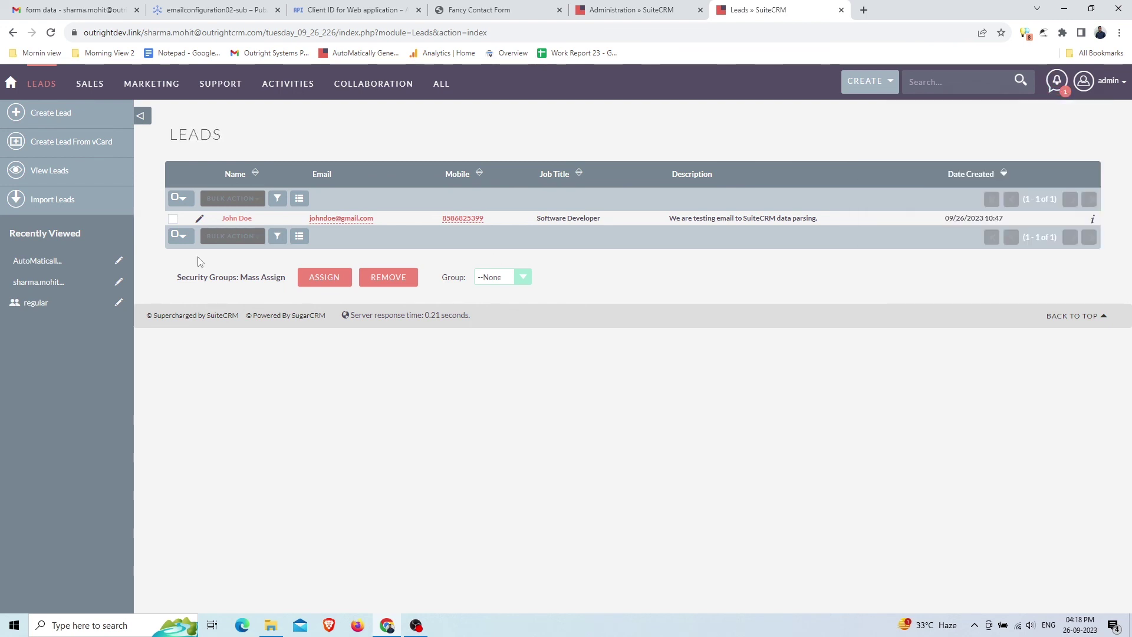
click(236, 219)
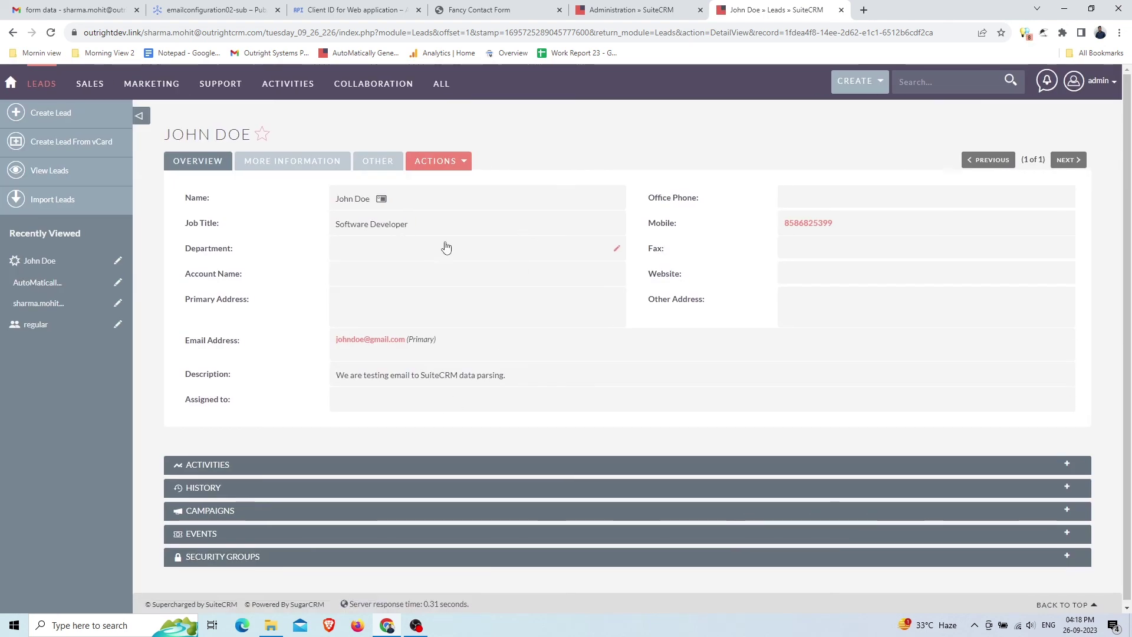
drag(186, 197, 208, 198)
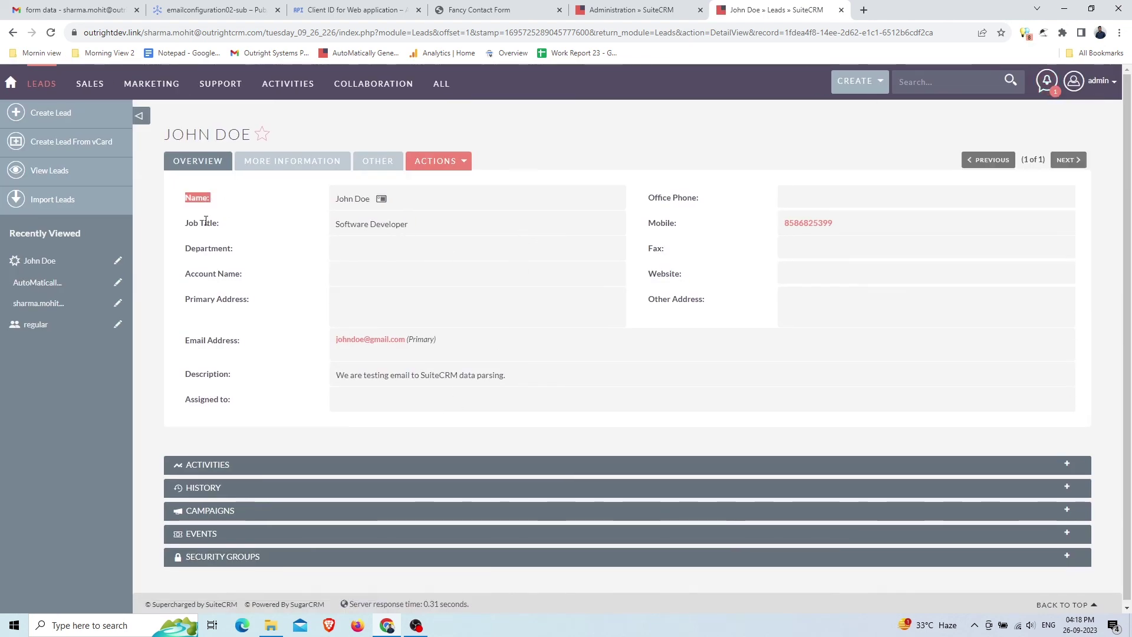